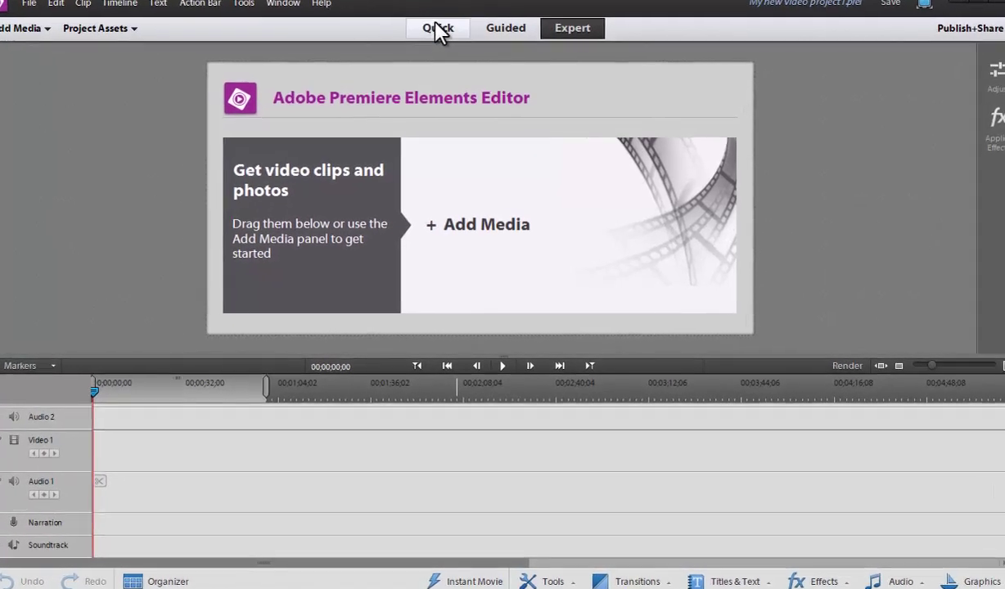
# Switch to Quick mode, scroll through the Guided edits tutorial list, then close it.
pyautogui.click(438, 25)
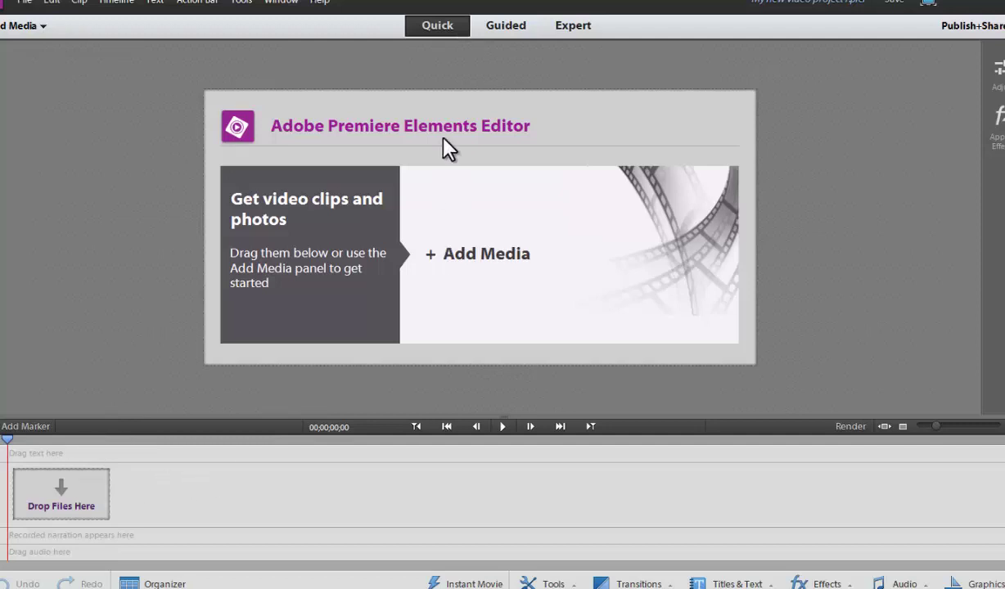
pyautogui.click(500, 27)
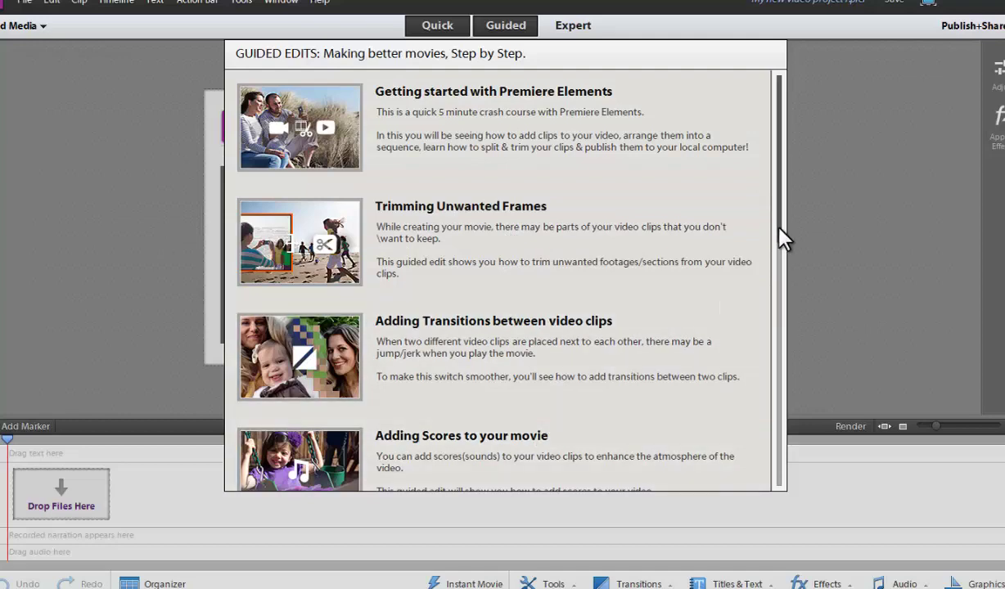
pyautogui.moveTo(779, 230); pyautogui.dragTo(786, 315)
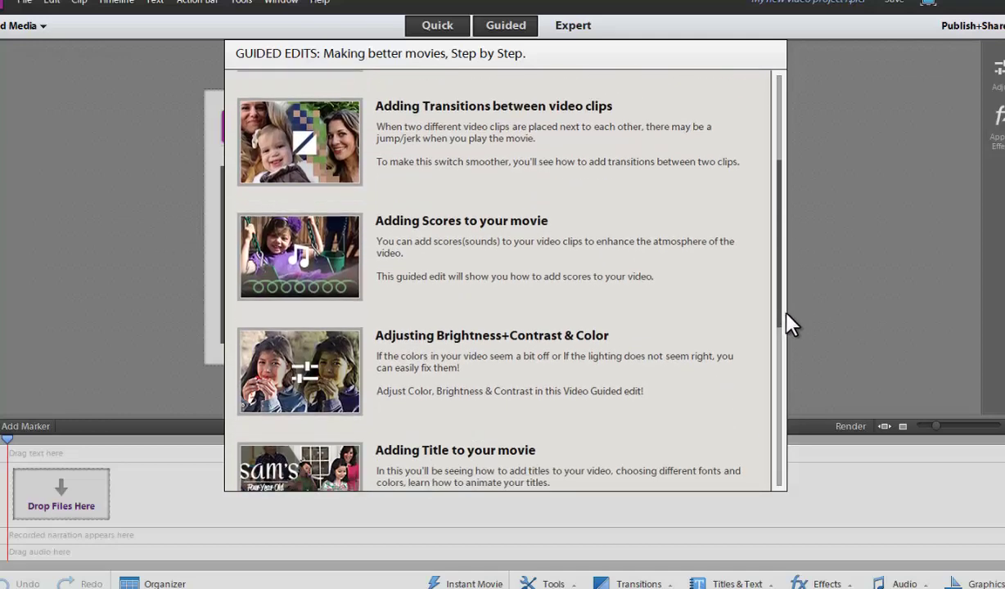
pyautogui.moveTo(786, 313); pyautogui.dragTo(799, 375)
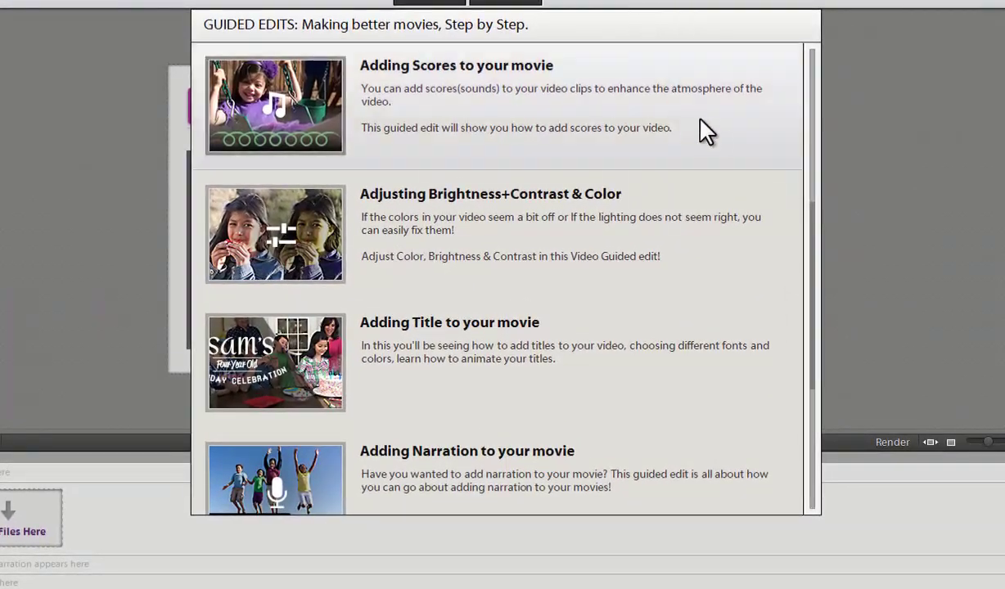
pyautogui.click(880, 98)
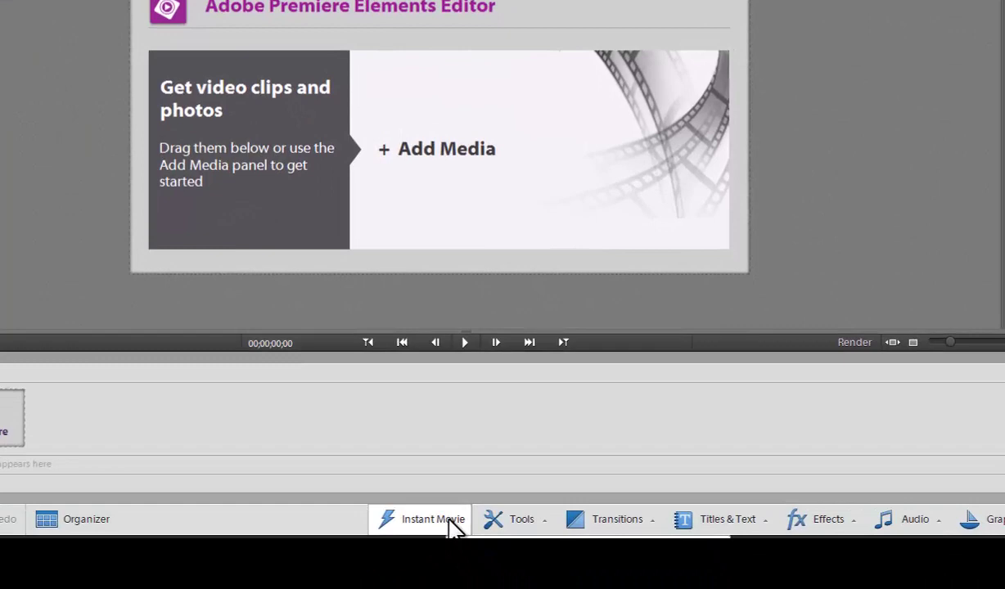
# Try Instant Movie, dismiss its no-clip warning, then import 00088.MTS from the Xmas 2013 folder.
pyautogui.click(450, 519)
pyautogui.click(581, 240)
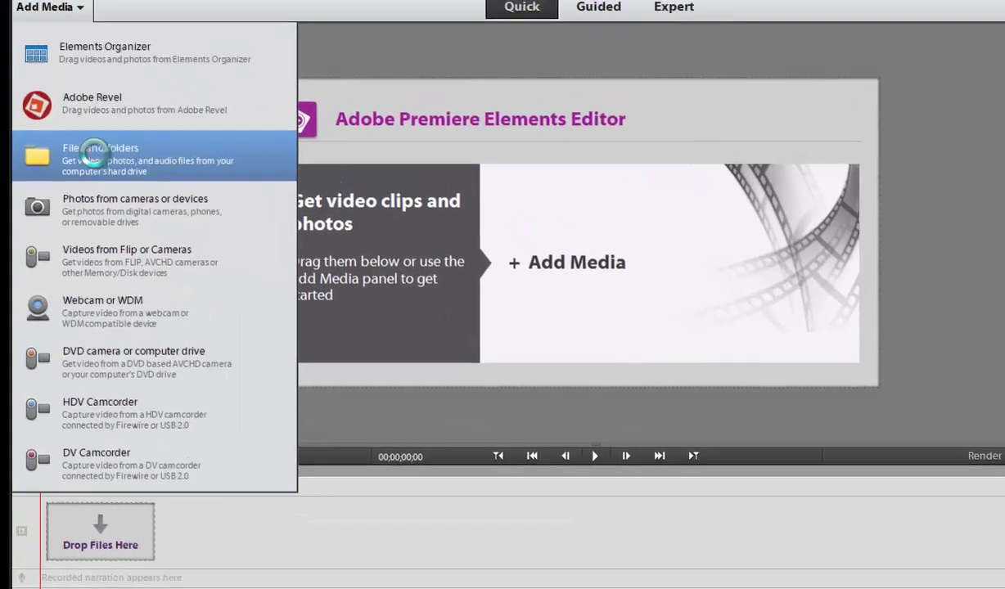
pyautogui.click(21, 33)
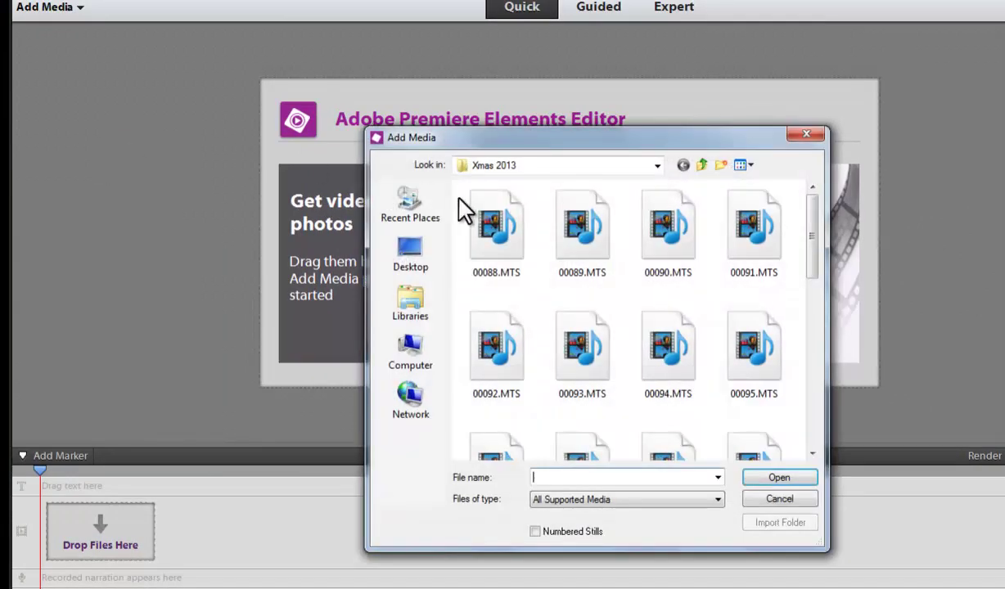
pyautogui.doubleClick(512, 237)
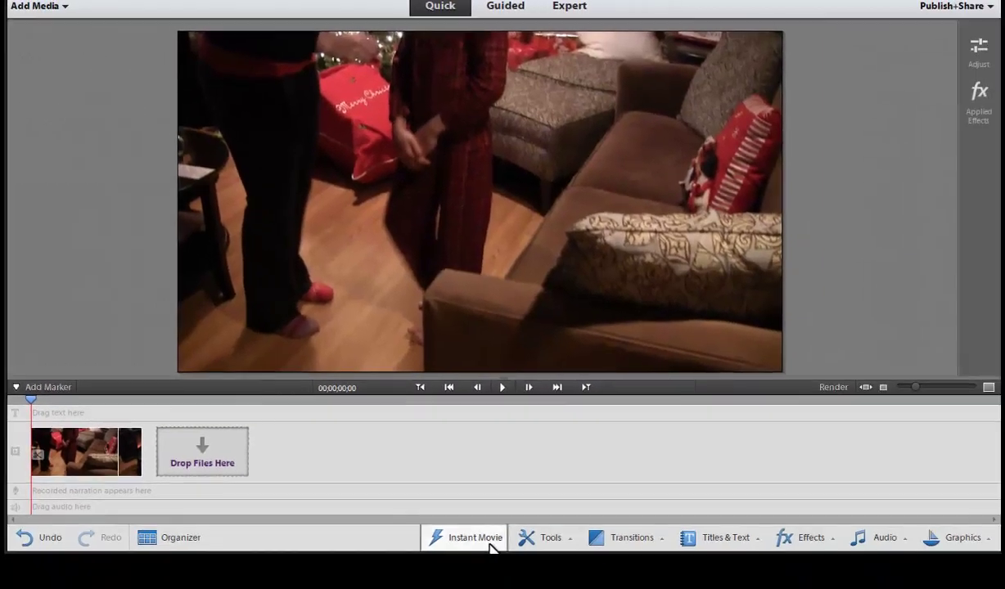
pyautogui.click(489, 542)
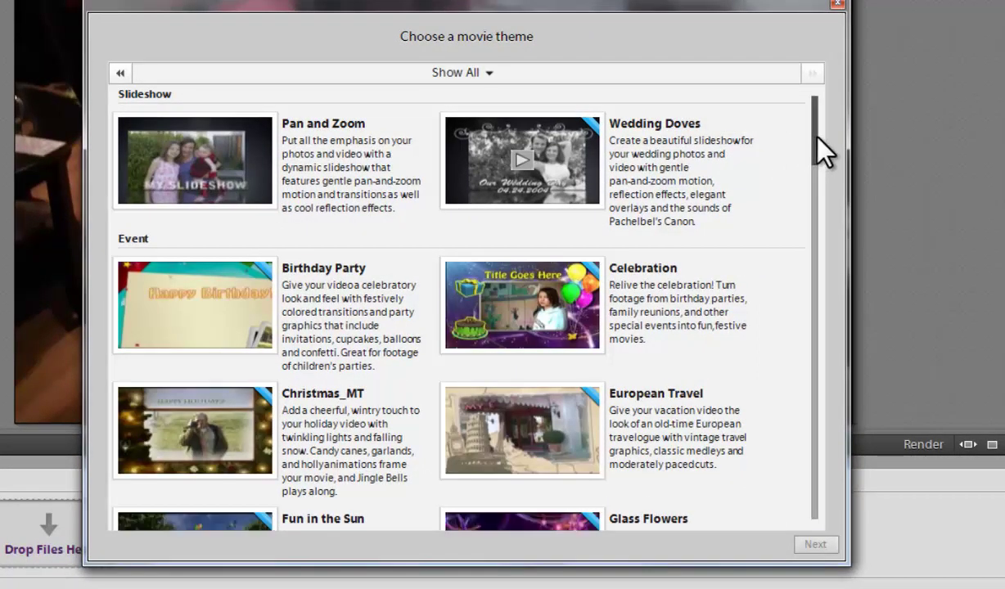
pyautogui.moveTo(817, 139); pyautogui.dragTo(824, 191)
pyautogui.moveTo(555, 263)
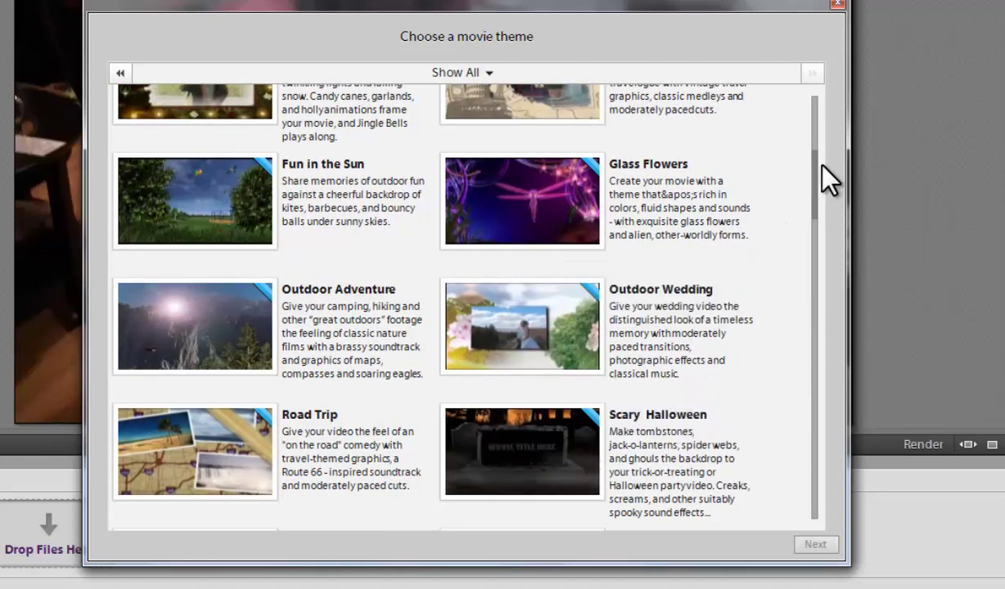
pyautogui.moveTo(815, 170); pyautogui.dragTo(819, 286)
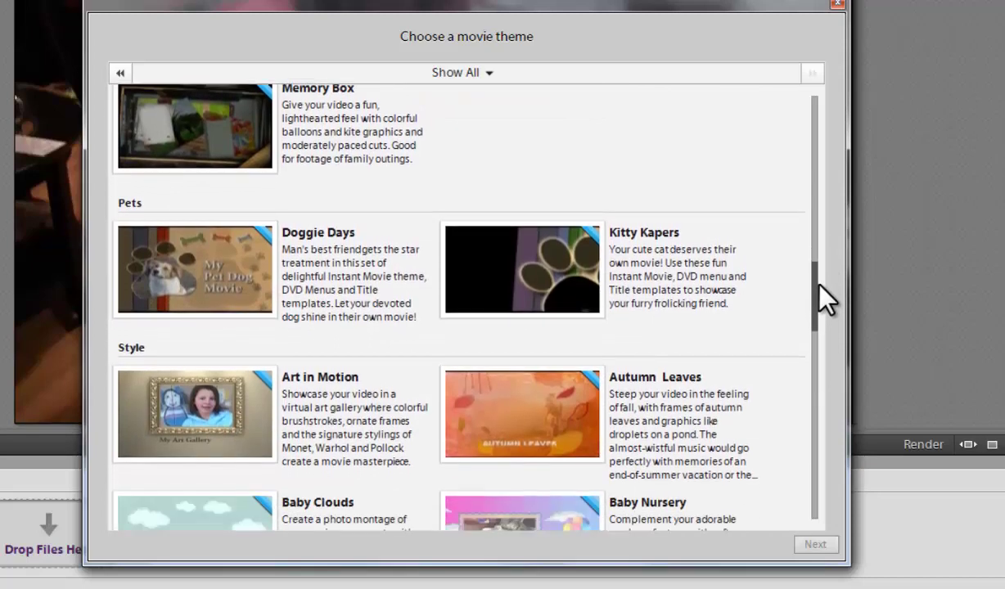
pyautogui.moveTo(825, 299); pyautogui.dragTo(835, 322)
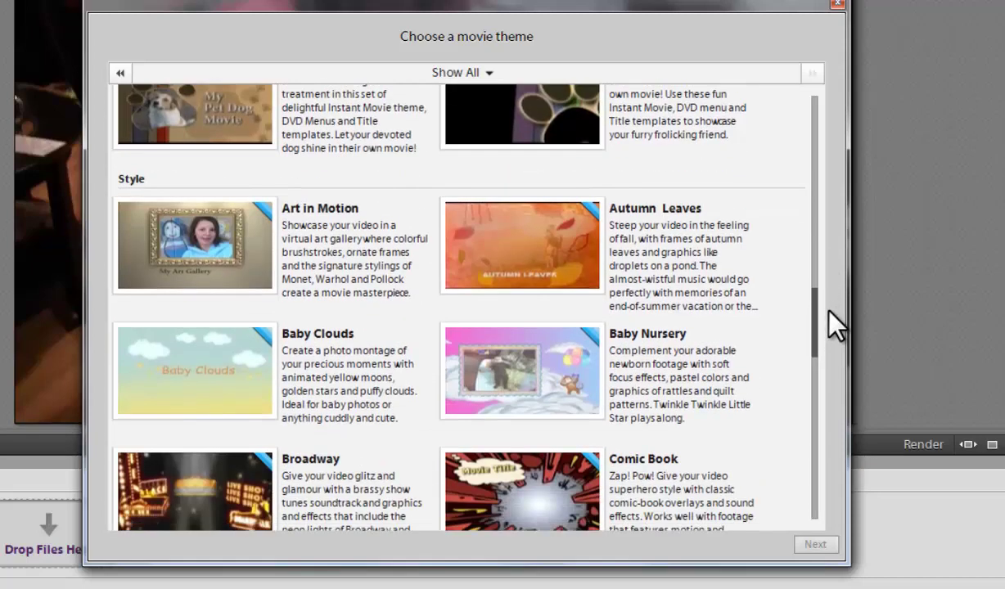
pyautogui.moveTo(258, 391)
pyautogui.moveTo(821, 328); pyautogui.dragTo(853, 94)
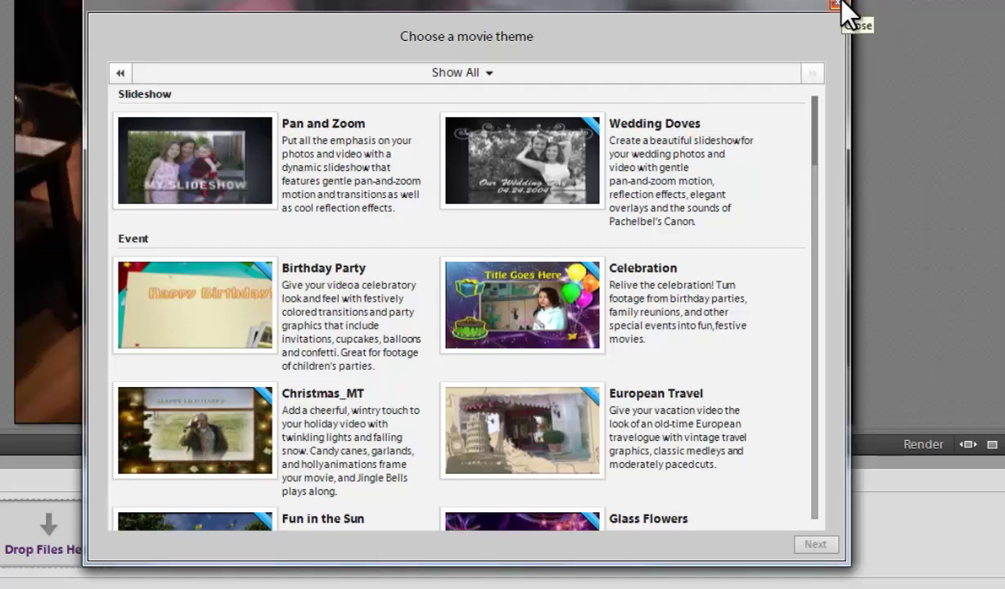
pyautogui.click(840, 4)
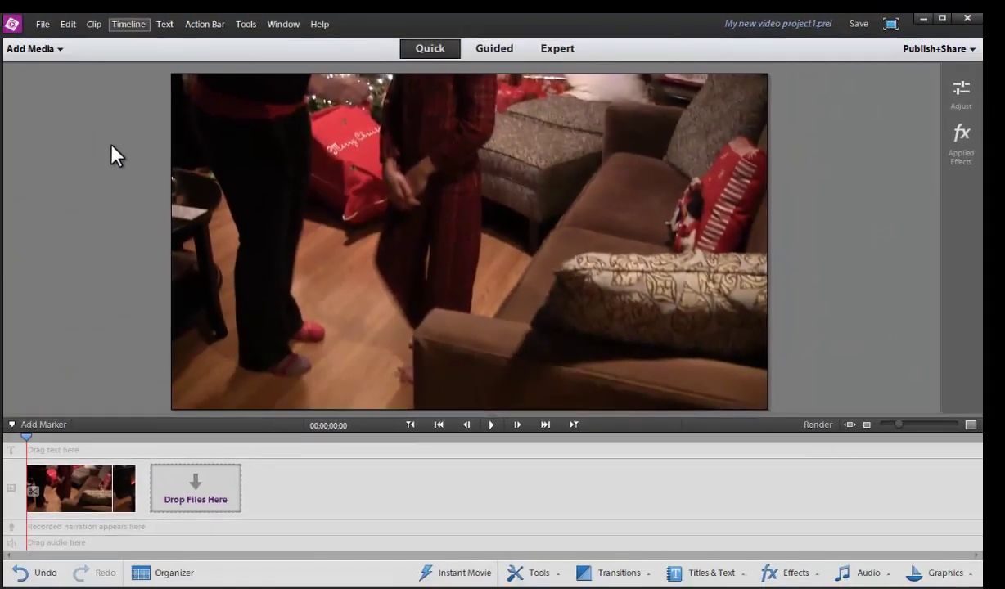
# Preview the Elements Organizer clip catalogue from Add Media, then return to the sources list.
pyautogui.click(56, 49)
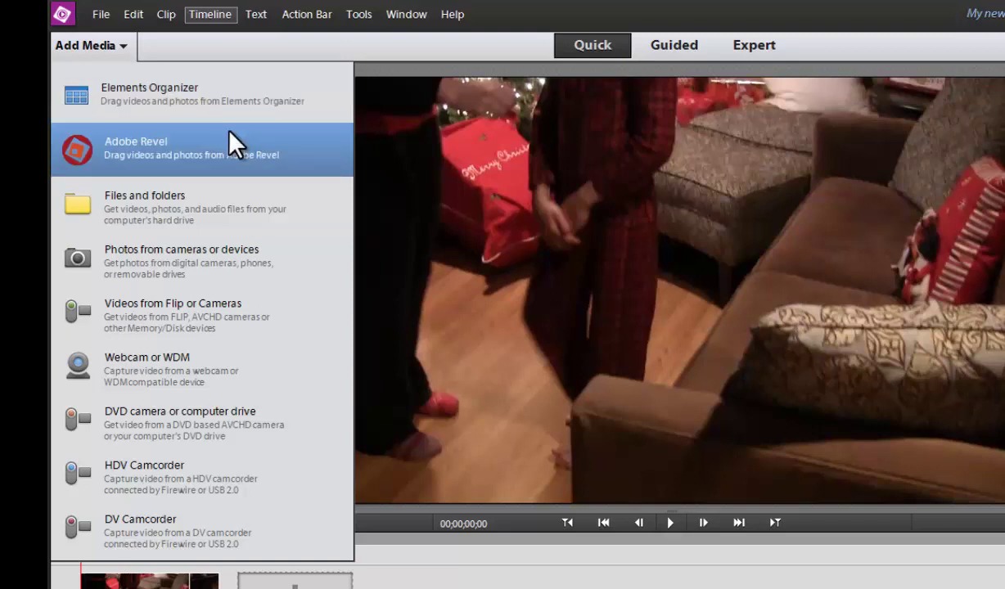
pyautogui.click(197, 99)
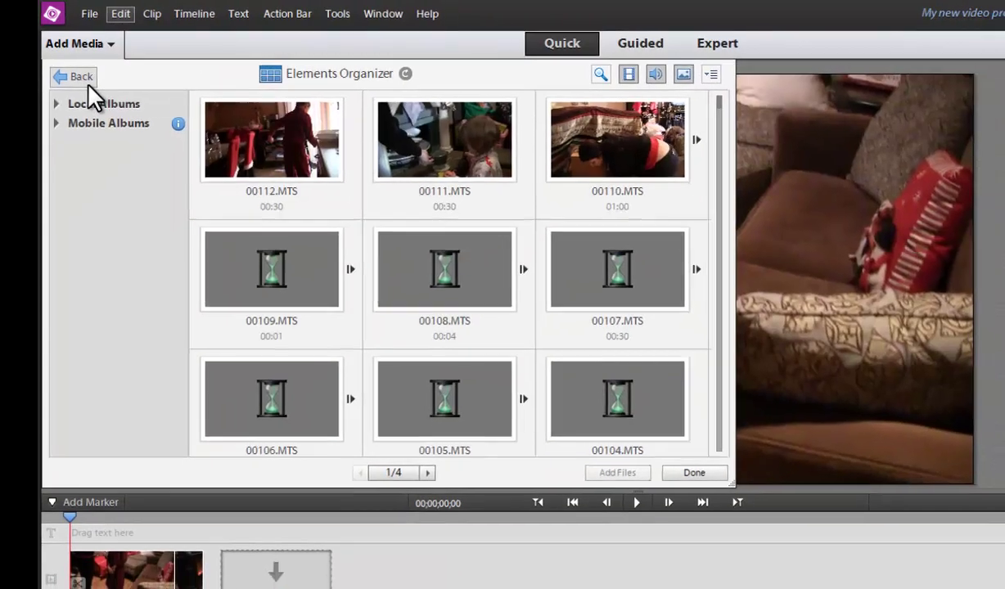
pyautogui.click(85, 80)
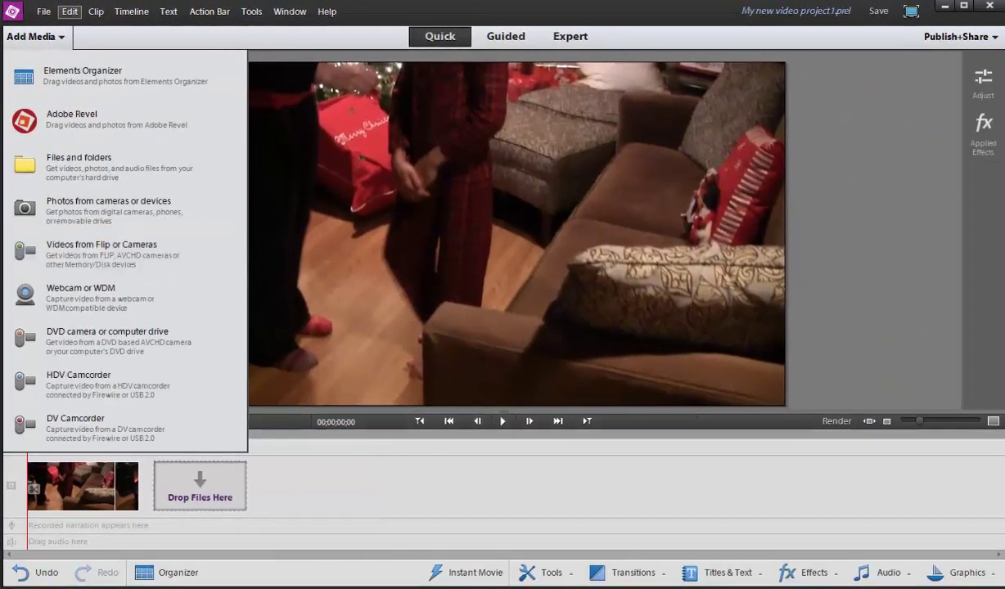
# Close the media sources list, select the first Organizer clip, and show its Tags/Info panel.
pyautogui.click(249, 577)
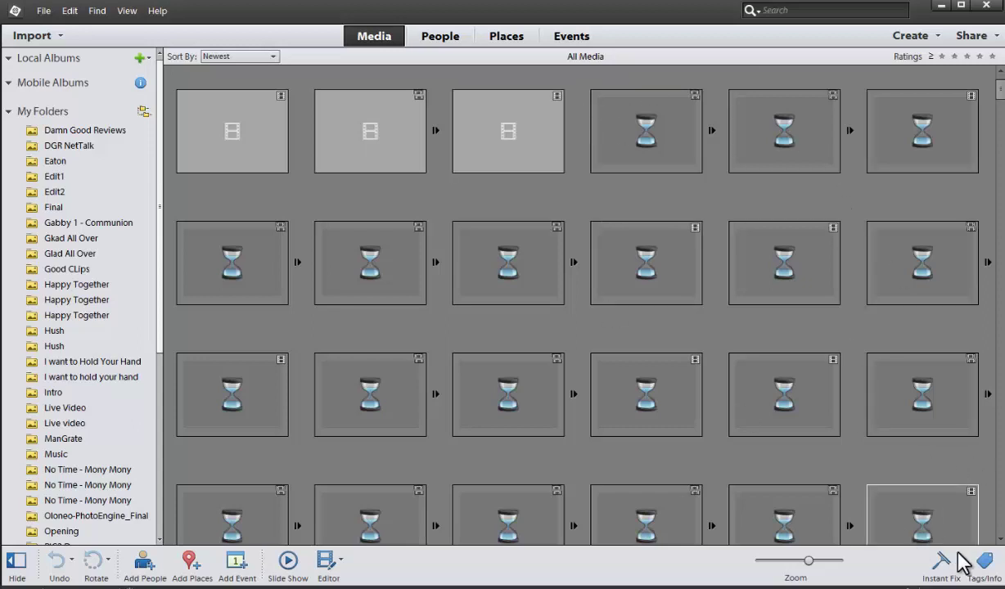
pyautogui.click(210, 150)
pyautogui.click(985, 562)
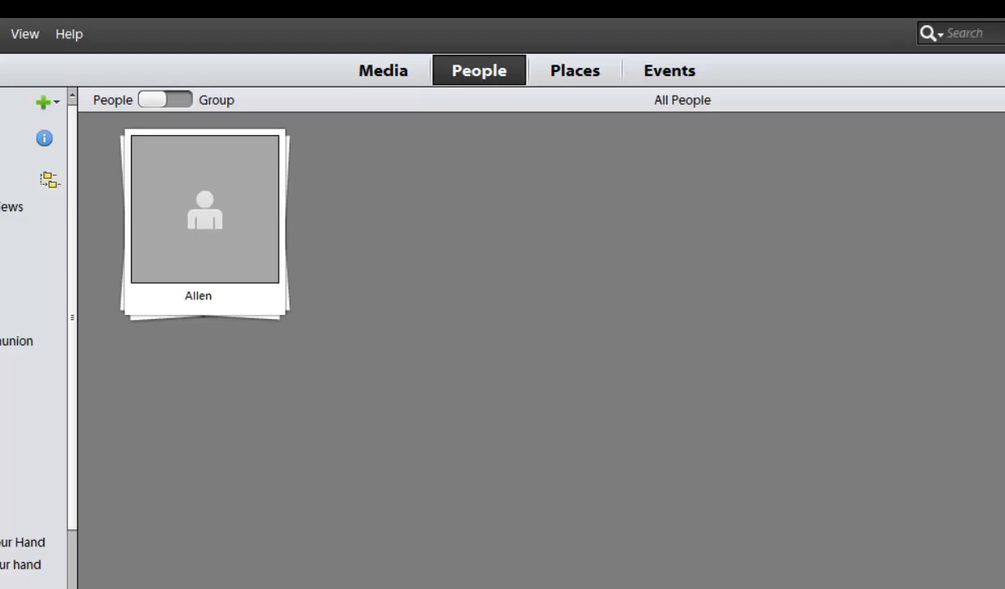
# Visit the empty Places map, then switch to the Events view.
pyautogui.click(611, 70)
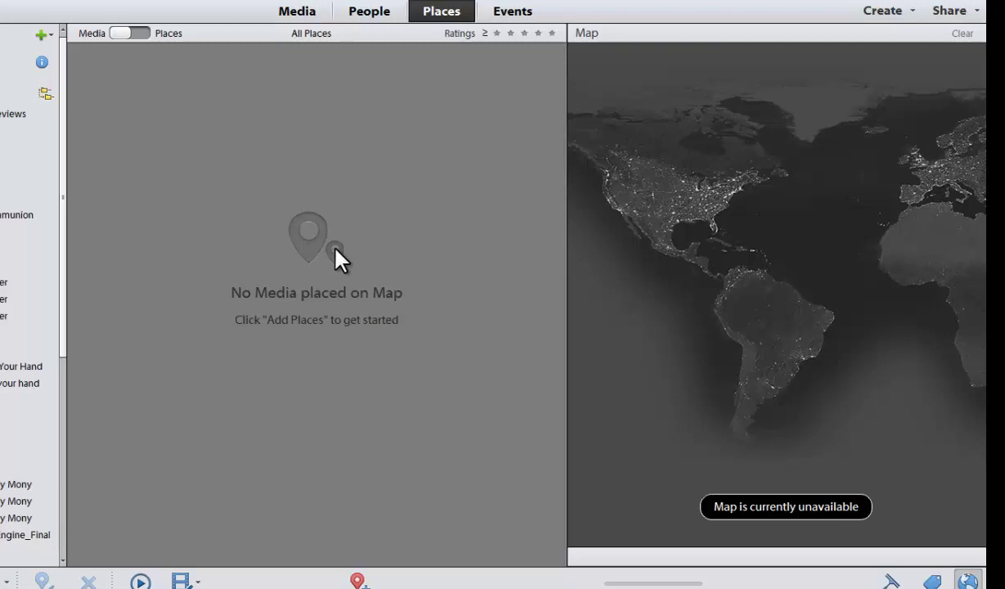
pyautogui.click(514, 14)
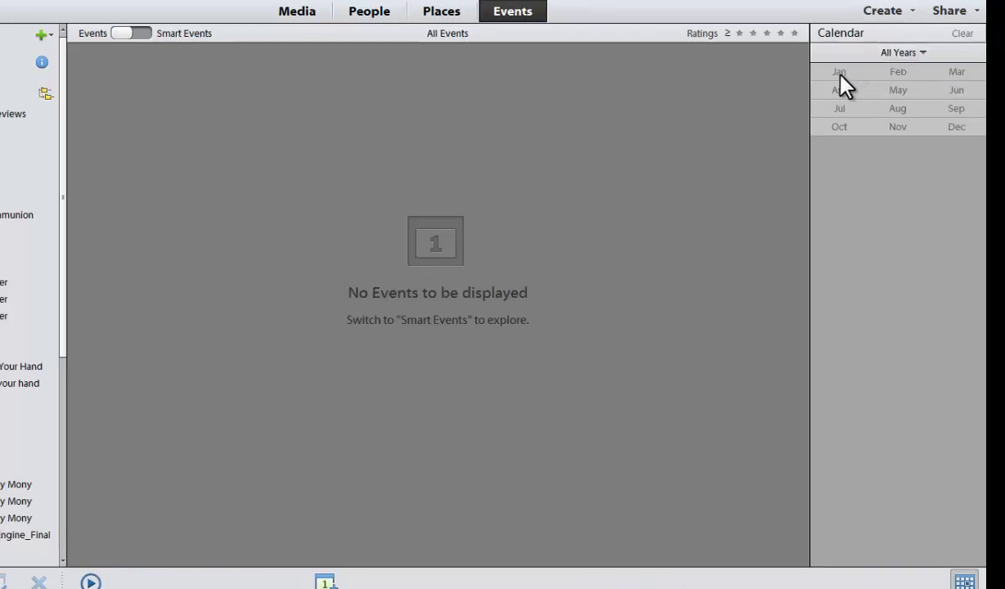
pyautogui.click(325, 582)
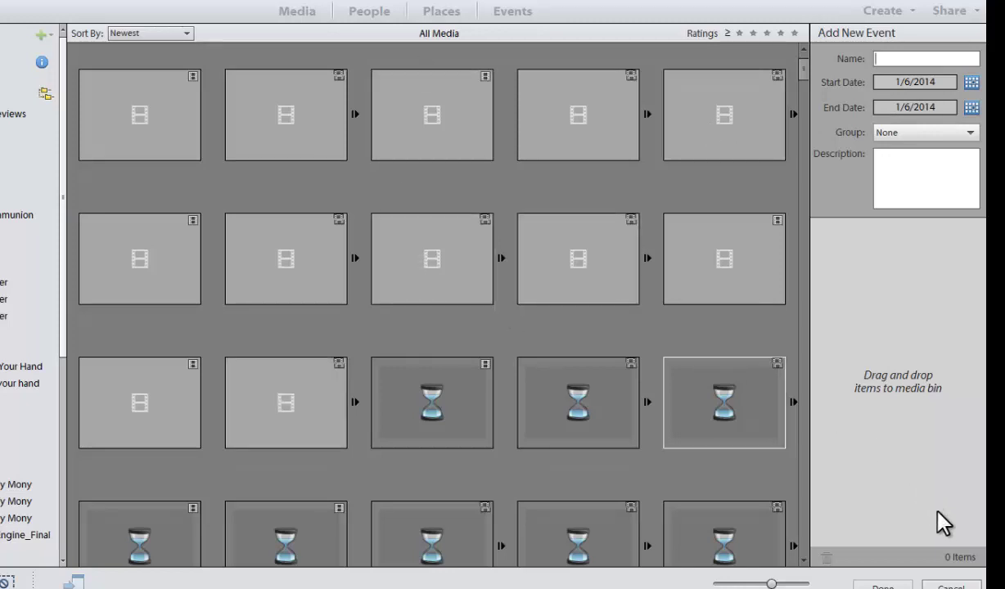
pyautogui.click(970, 584)
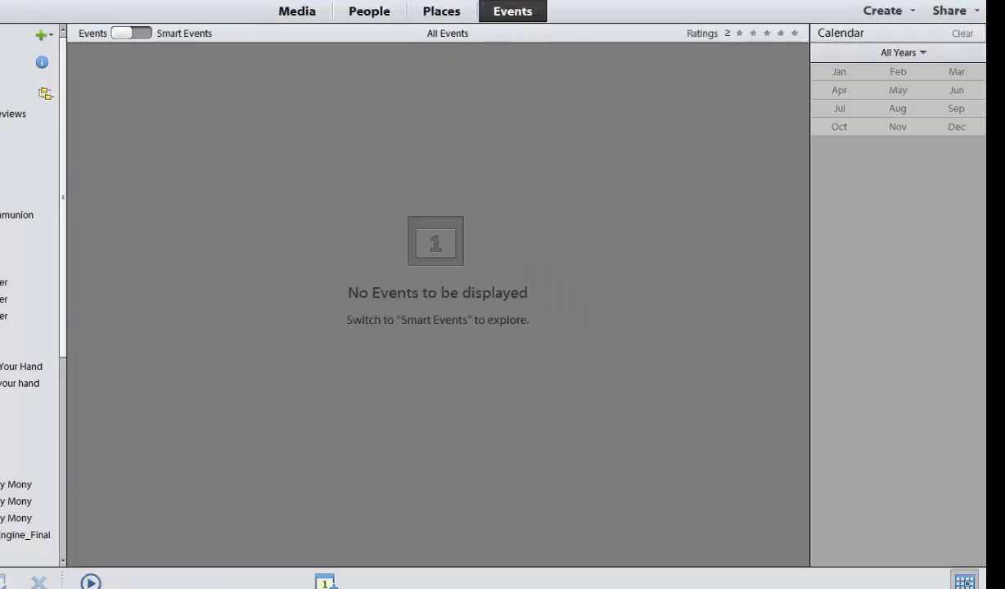
pyautogui.click(13, 114)
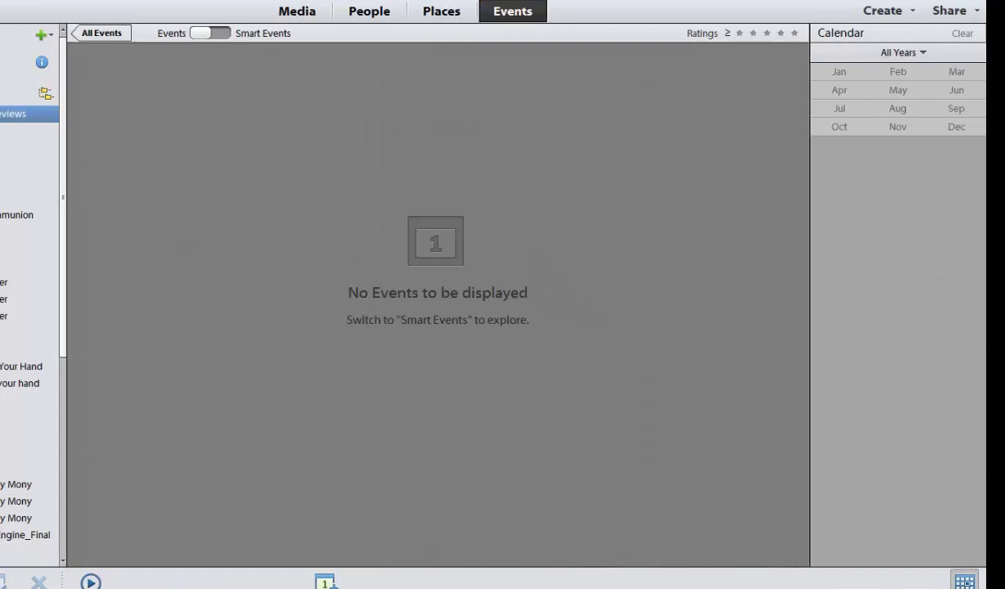
# Return to the Organizer's media catalogue, glance at the Editor list, and open the File menu.
pyautogui.click(294, 13)
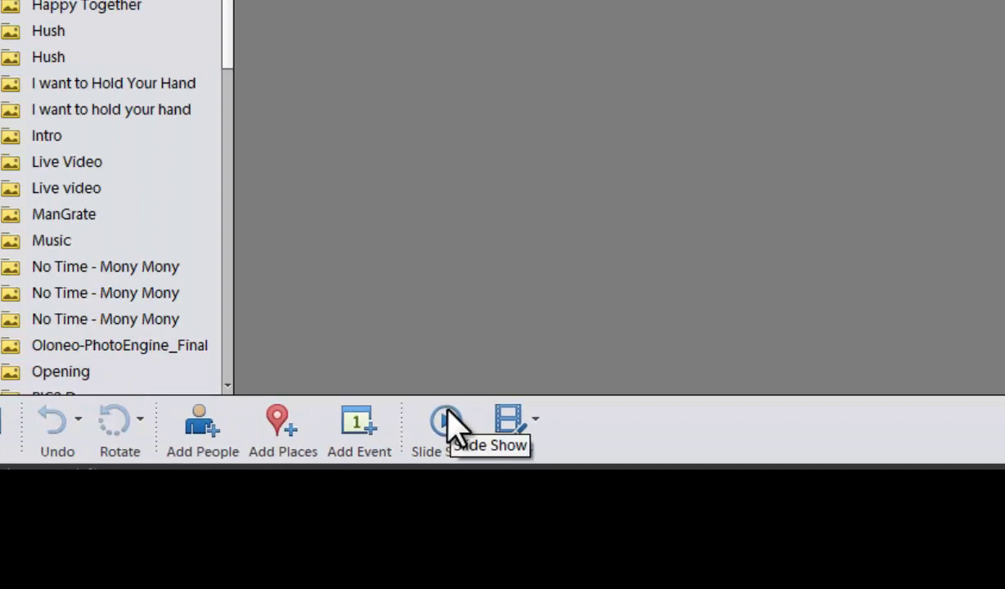
pyautogui.click(541, 422)
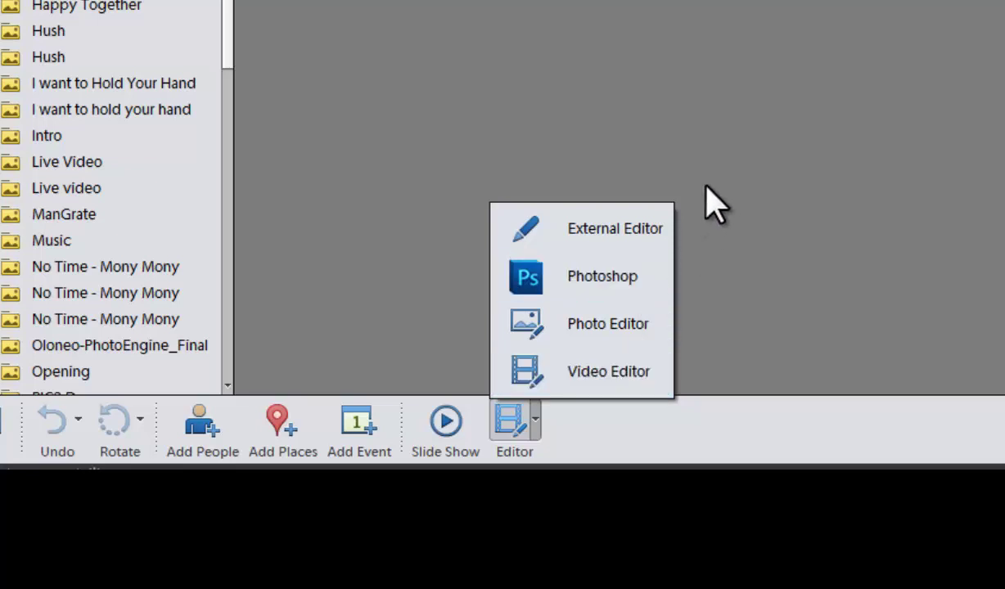
pyautogui.click(782, 61)
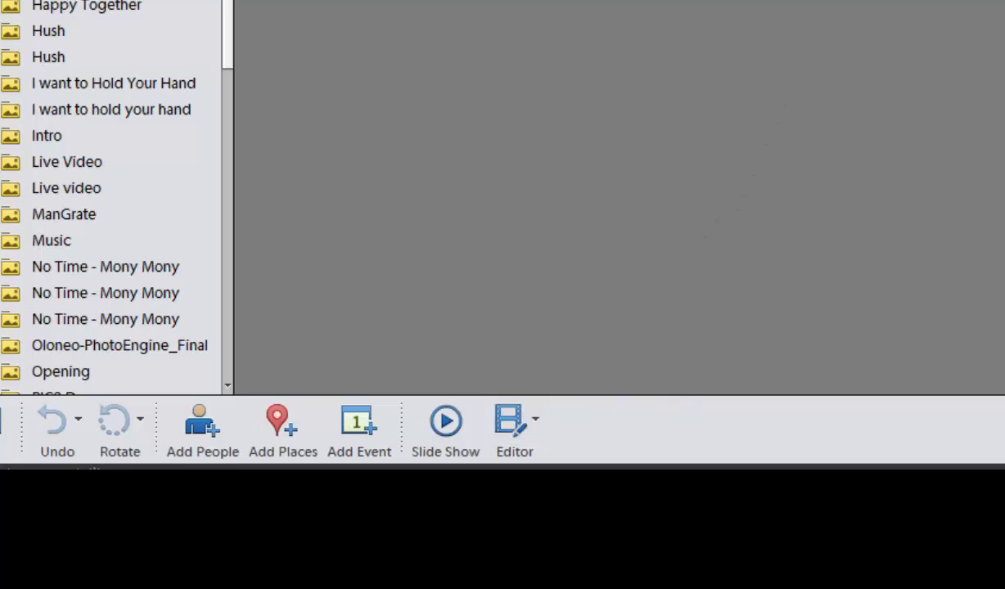
pyautogui.click(24, 0)
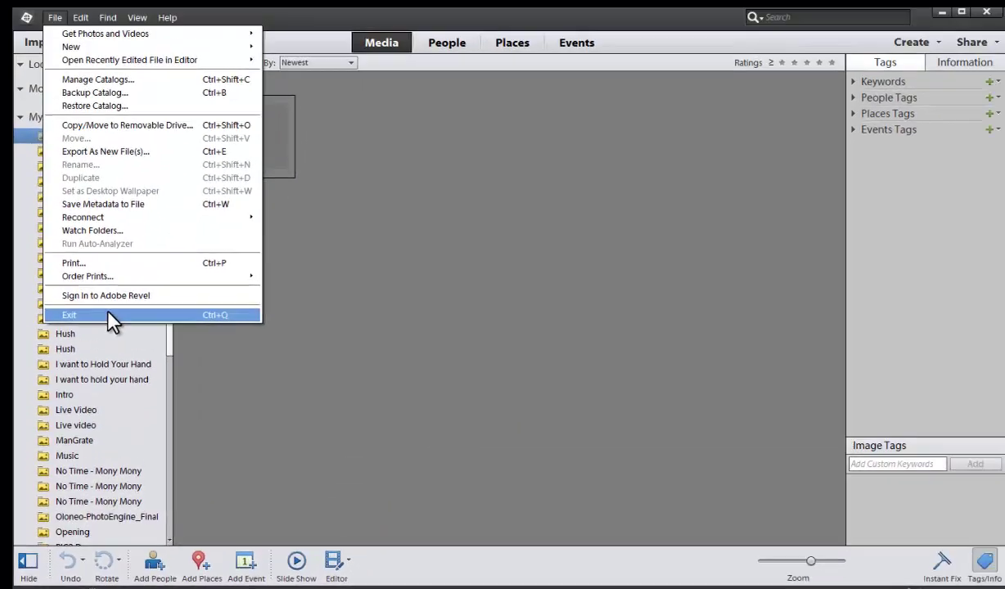
# Exit the Organizer, switch to Expert mode, and scroll through the Tools panel list.
pyautogui.click(114, 201)
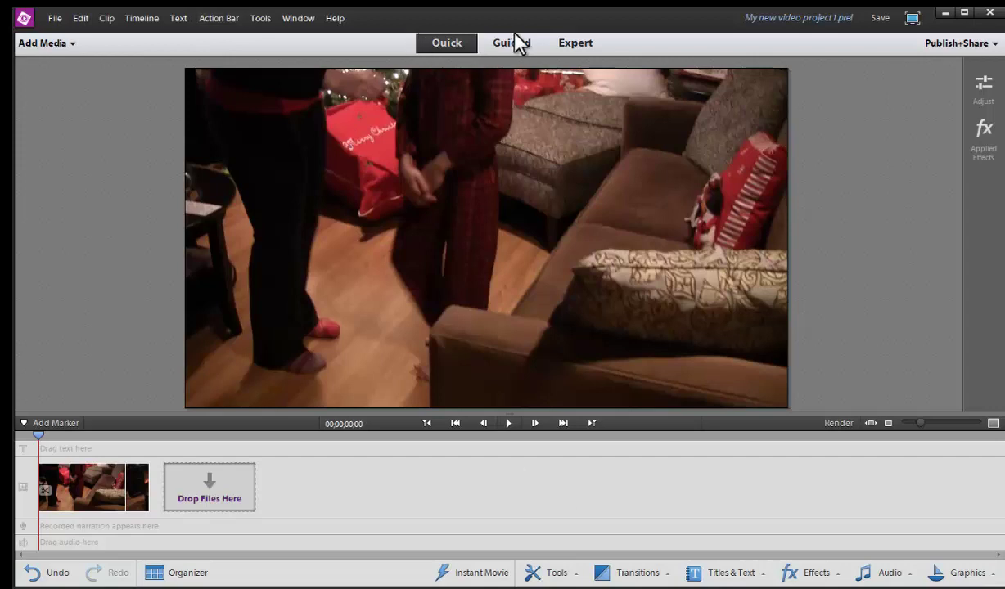
pyautogui.click(576, 43)
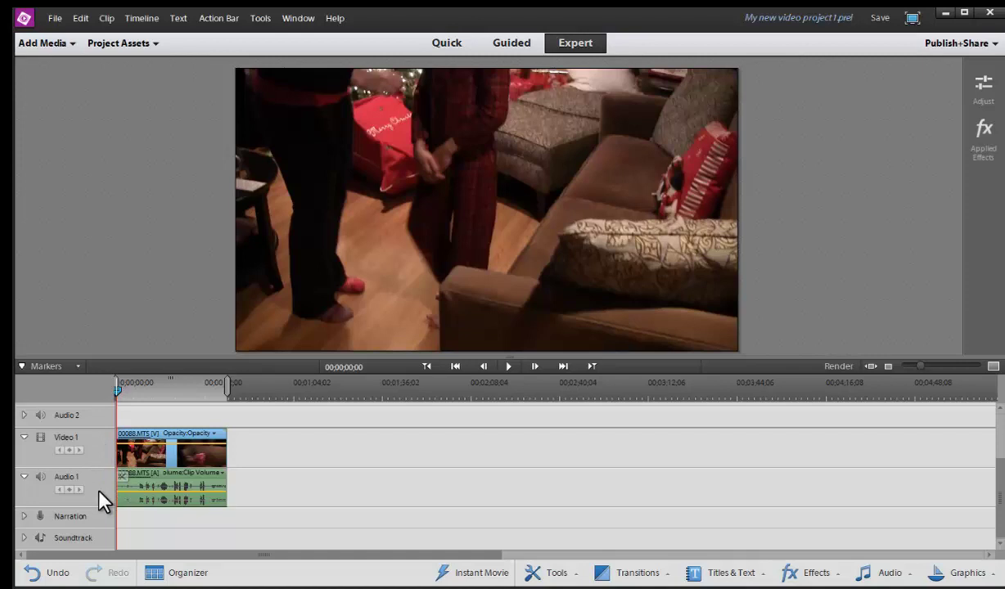
pyautogui.click(558, 574)
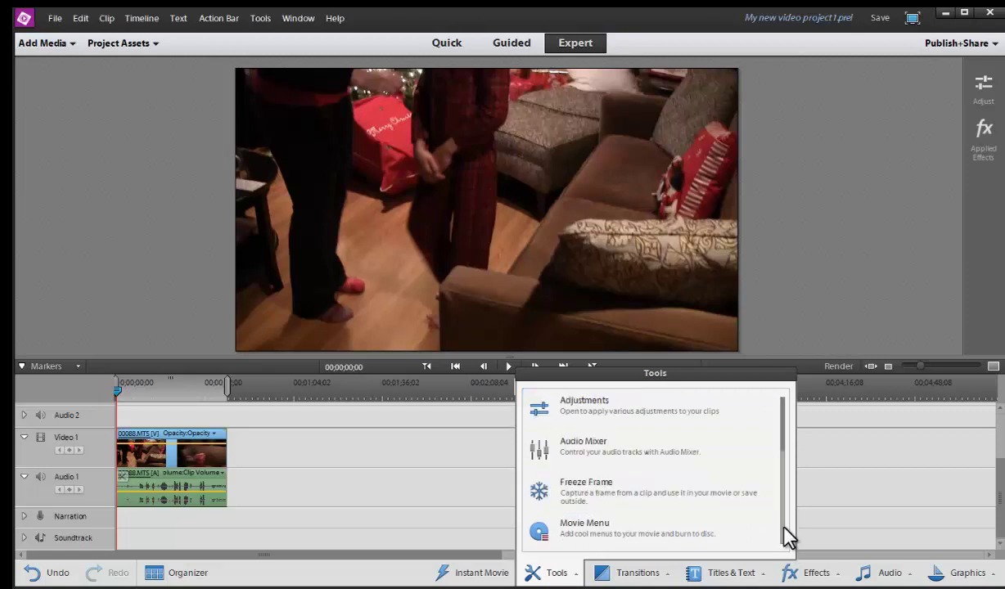
pyautogui.moveTo(786, 449); pyautogui.dragTo(801, 484)
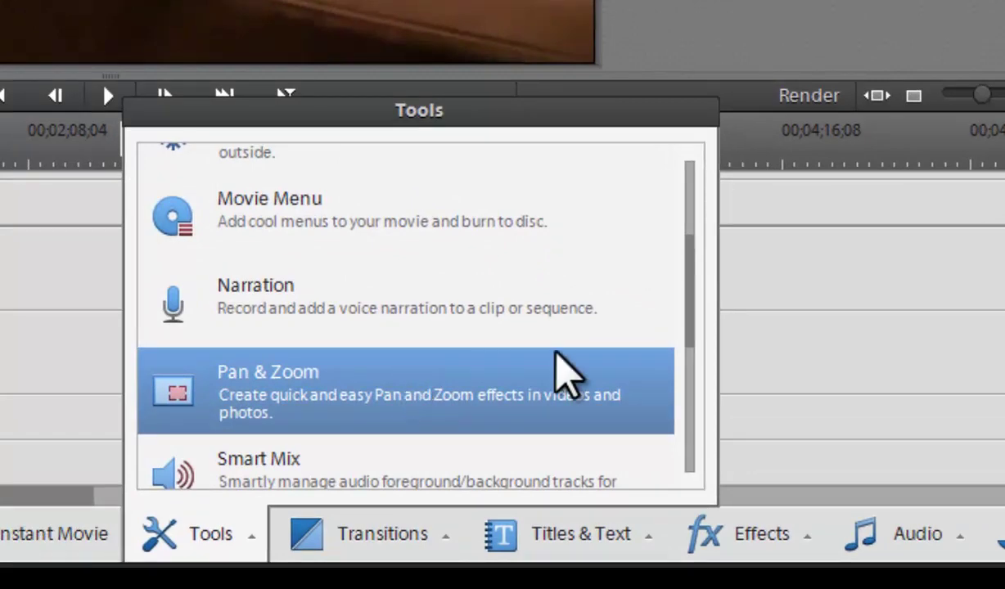
pyautogui.moveTo(689, 336); pyautogui.dragTo(705, 467)
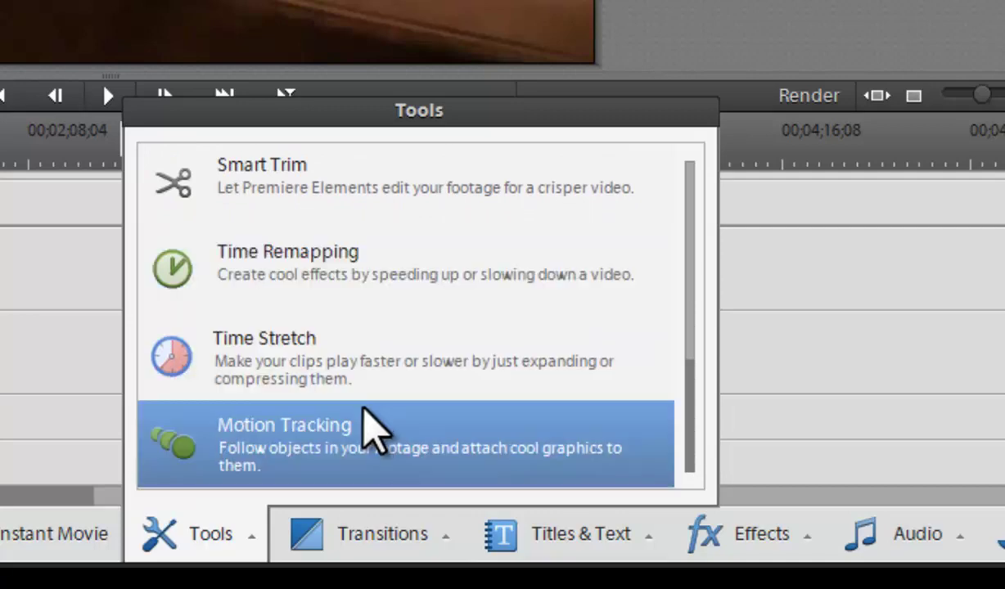
# Start Motion Tracking on the Christmas clip, box the red pillow, and begin tracking it.
pyautogui.click(334, 467)
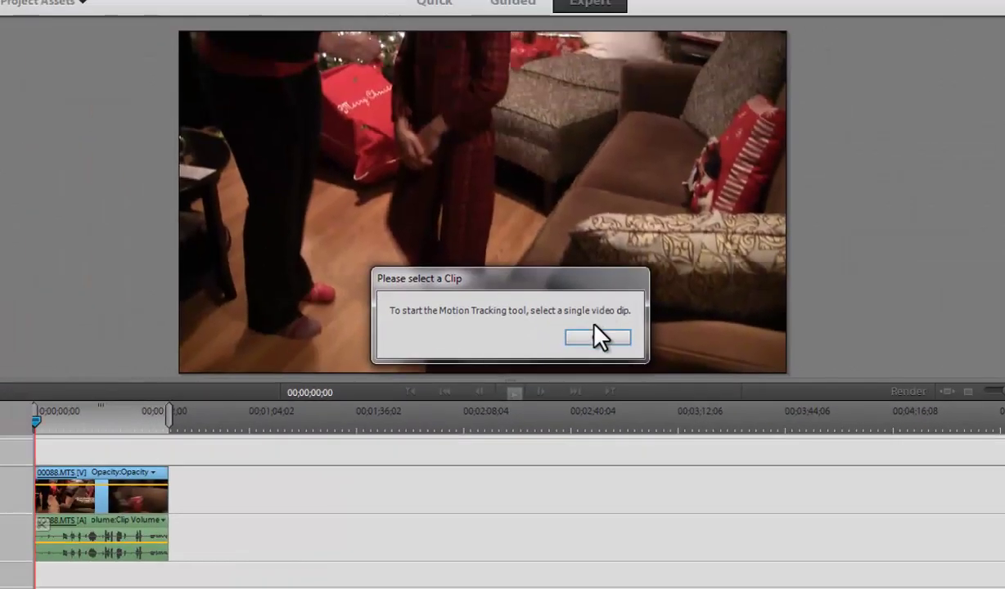
pyautogui.click(591, 337)
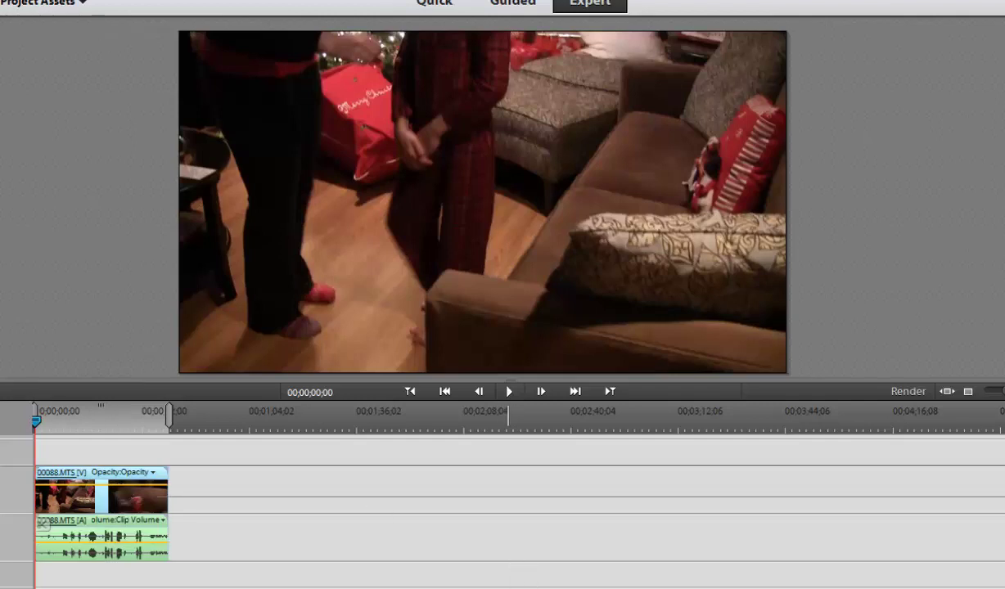
pyautogui.click(610, 579)
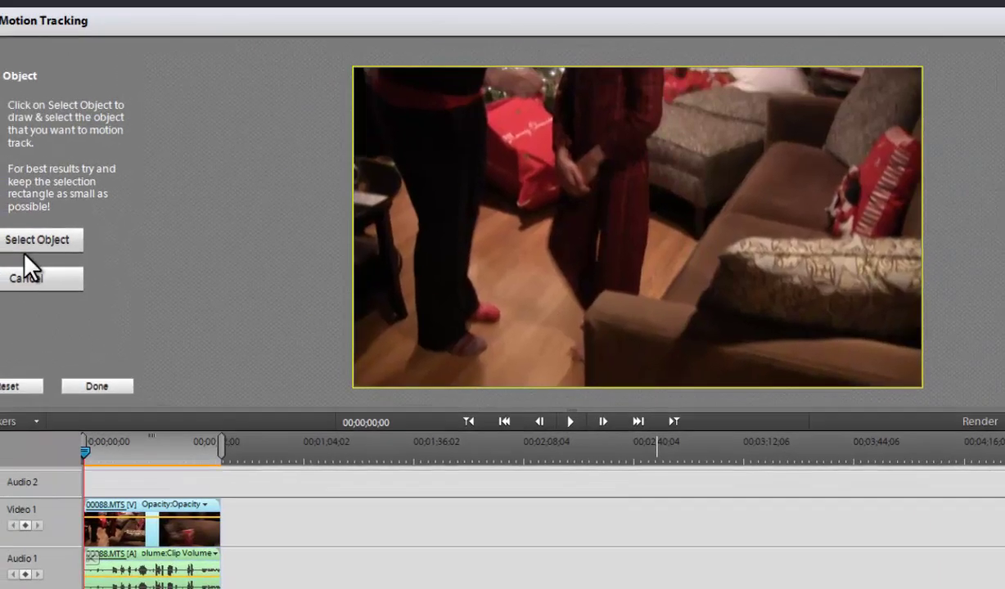
pyautogui.click(8, 216)
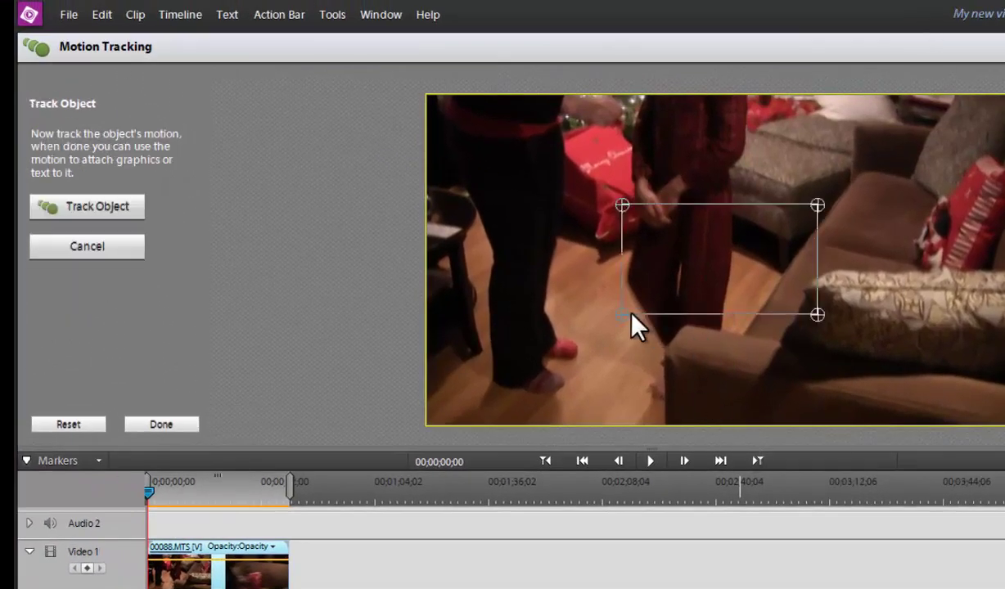
pyautogui.moveTo(623, 315); pyautogui.dragTo(727, 353)
pyautogui.moveTo(768, 300); pyautogui.dragTo(955, 237)
pyautogui.click(107, 203)
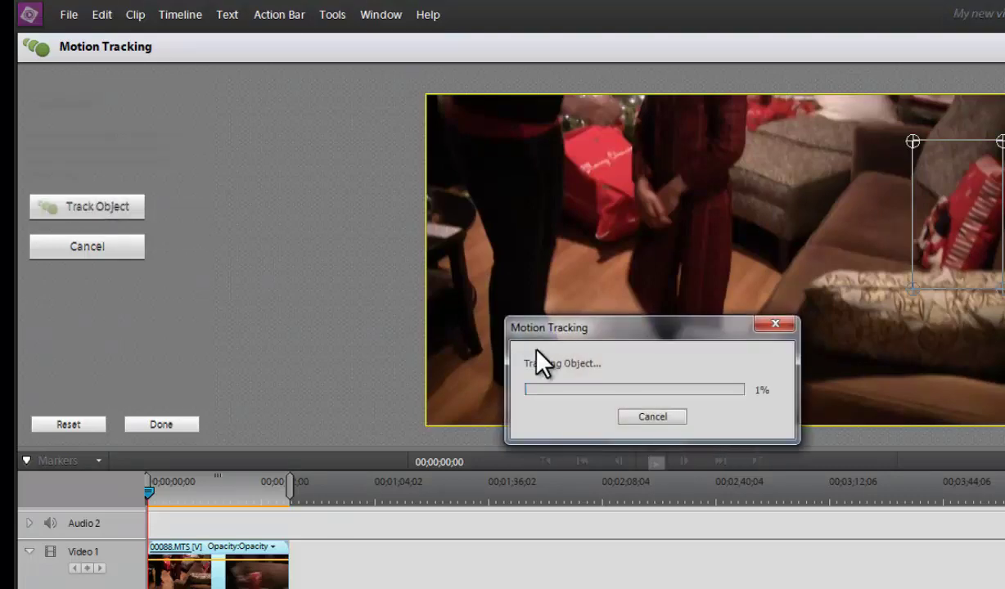
# Cancel the tracking, leave Motion Tracking, and move the playhead back to the clip start.
pyautogui.click(678, 421)
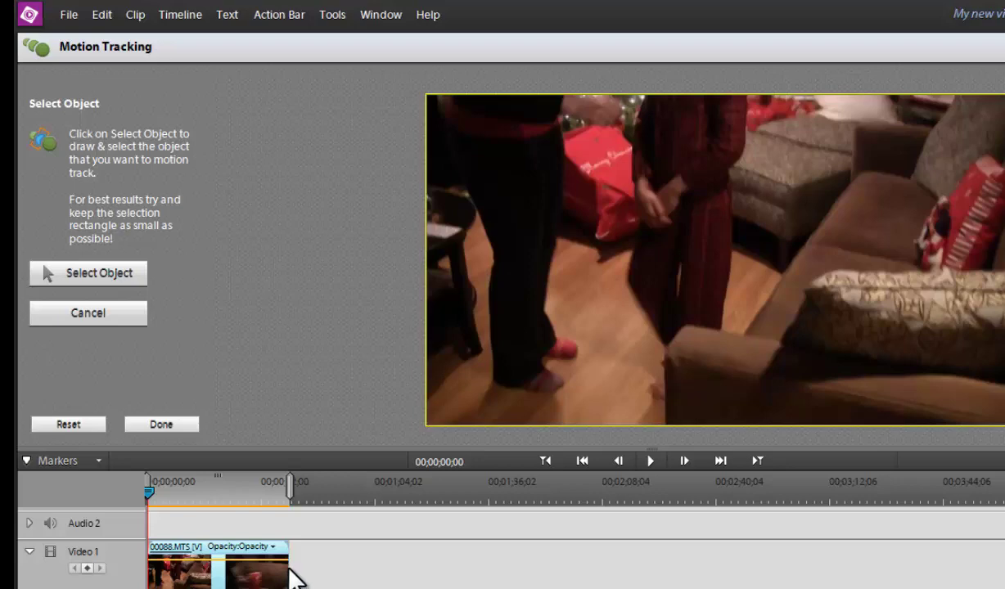
pyautogui.click(125, 319)
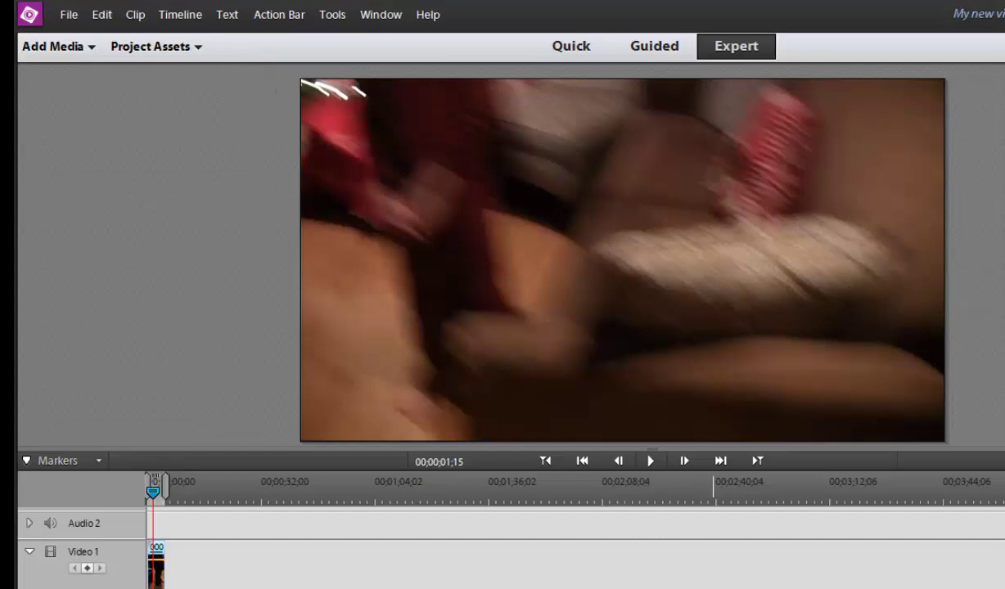
pyautogui.click(149, 494)
pyautogui.click(148, 494)
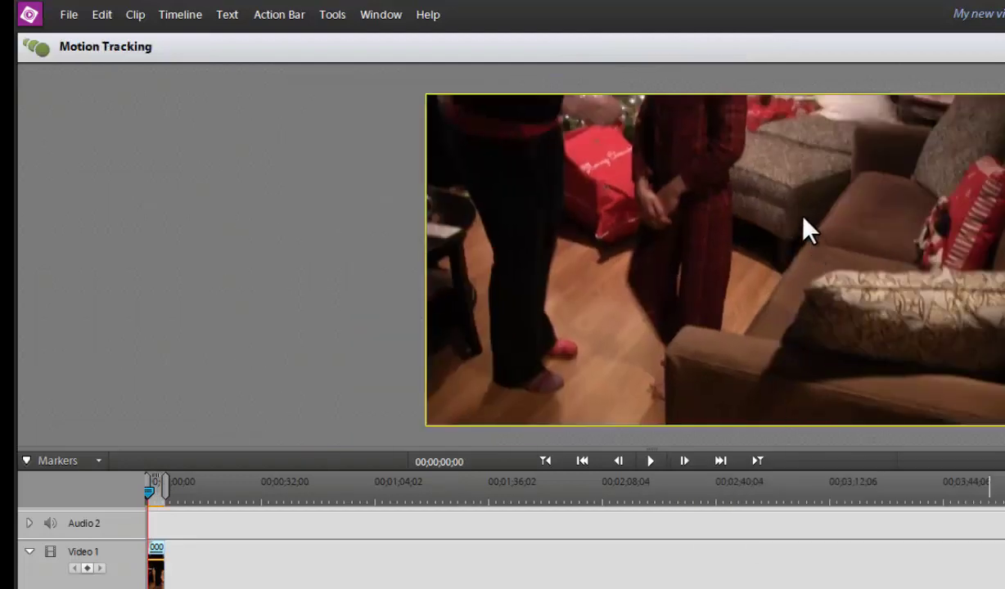
# Box the red pillow, track it through the clip, and play back the result.
pyautogui.click(97, 274)
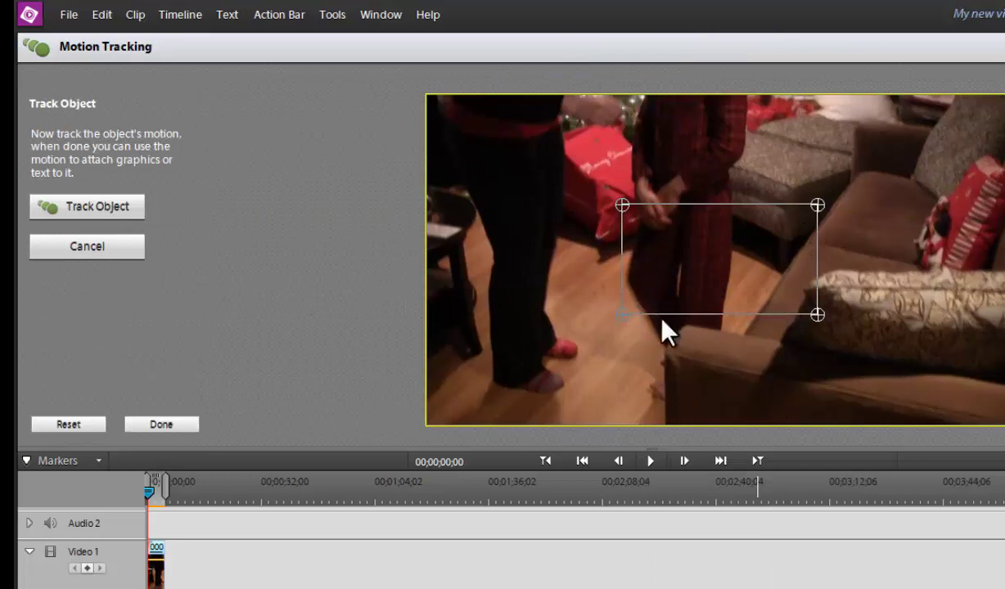
pyautogui.moveTo(620, 316); pyautogui.dragTo(980, 231)
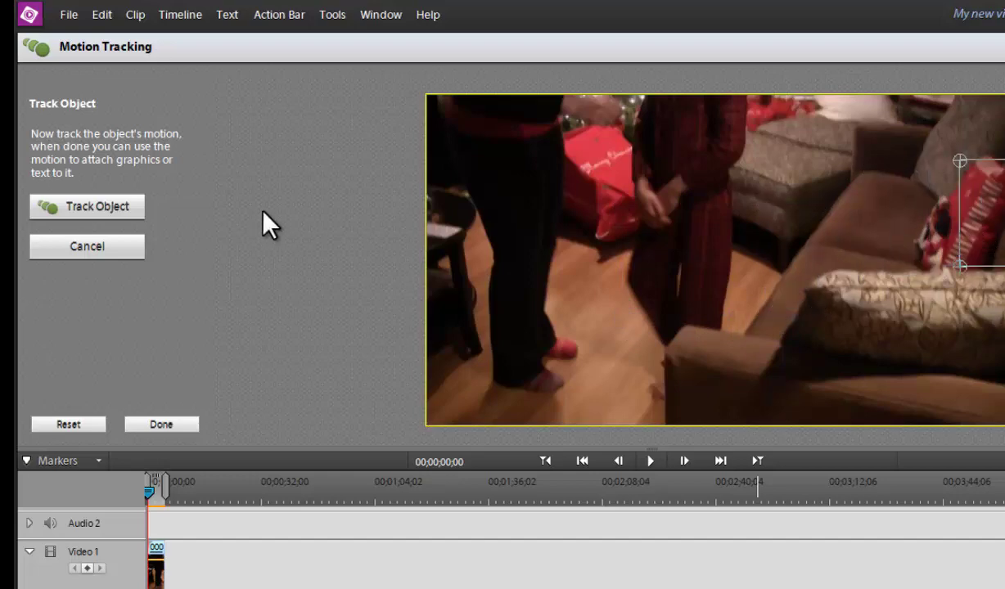
pyautogui.click(86, 208)
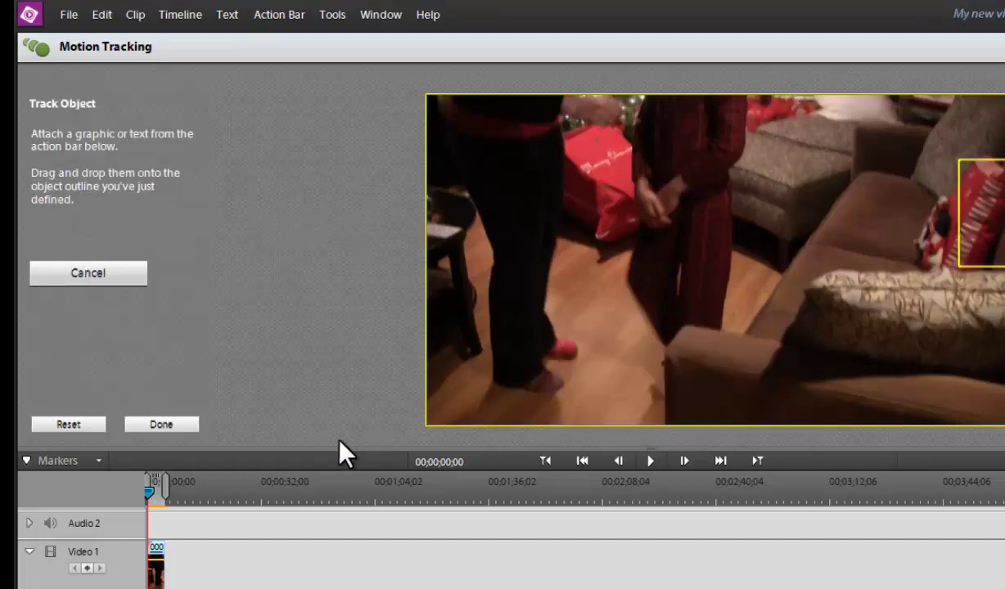
pyautogui.click(652, 463)
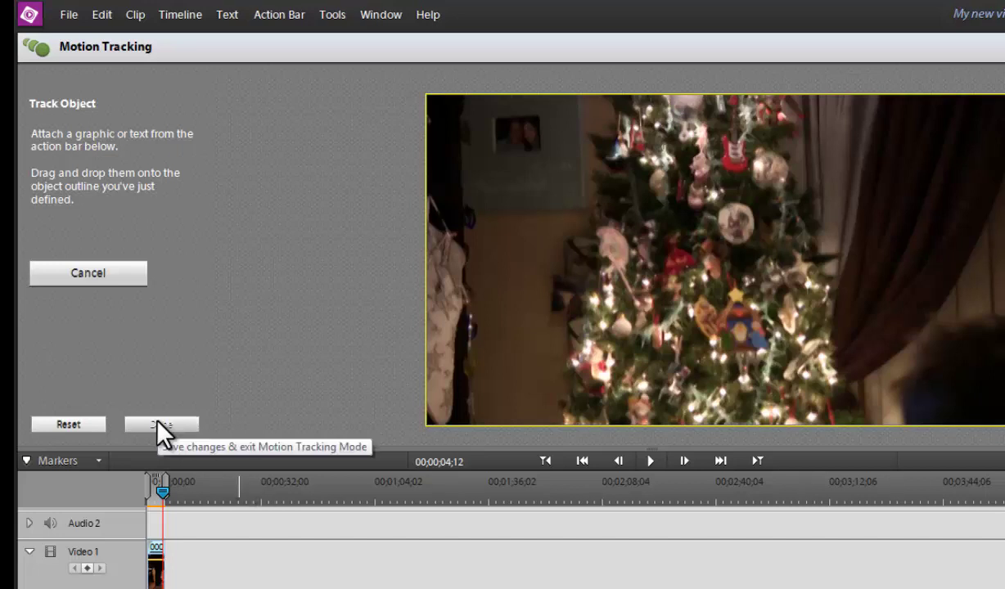
# Discard the tracked outline, exit Motion Tracking, and drag the playhead to the start.
pyautogui.click(116, 273)
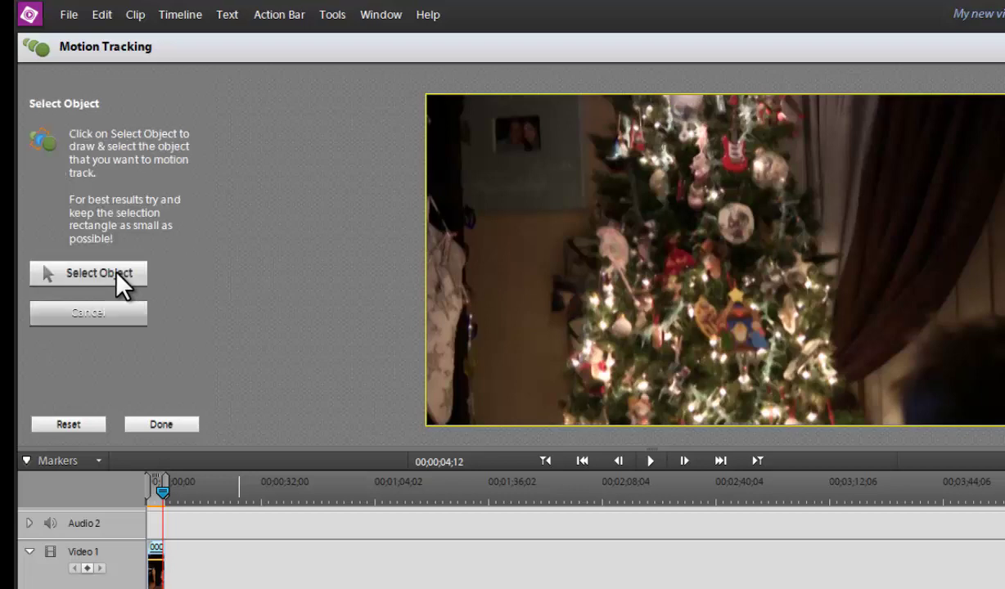
pyautogui.click(107, 314)
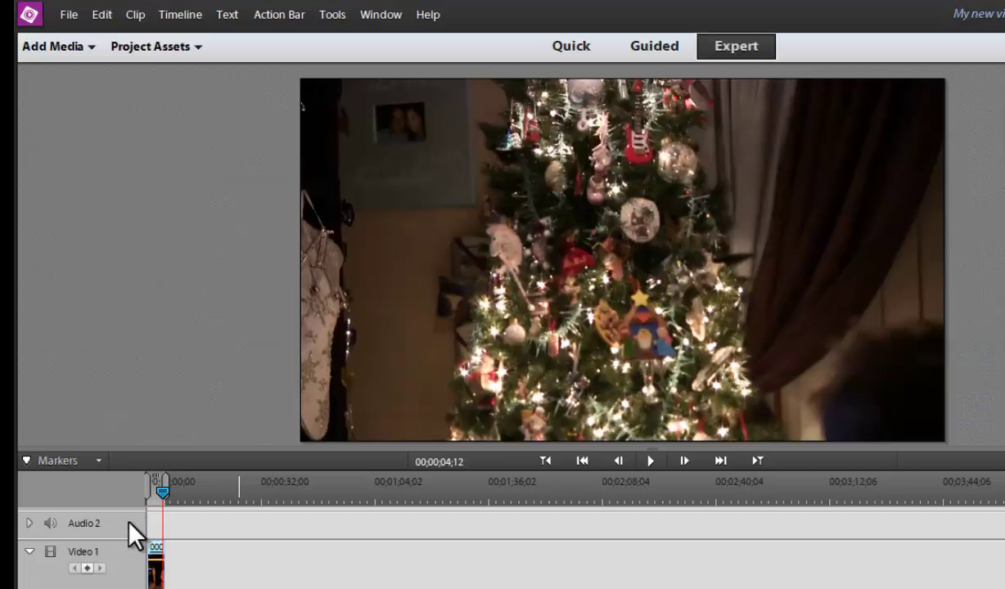
pyautogui.moveTo(161, 490); pyautogui.dragTo(73, 519)
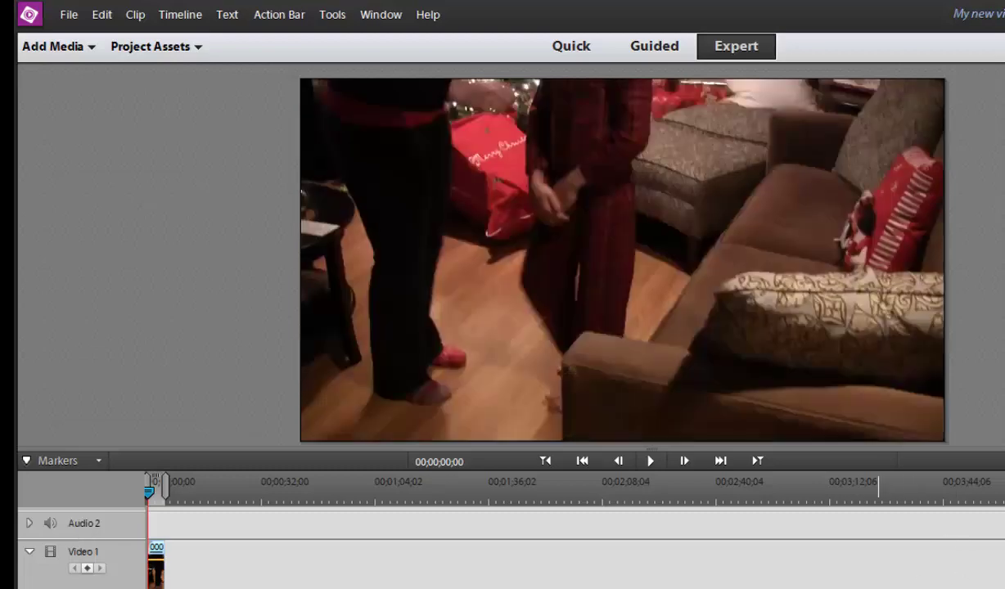
# Browse the title templates and their category list, then close the list.
pyautogui.click(948, 588)
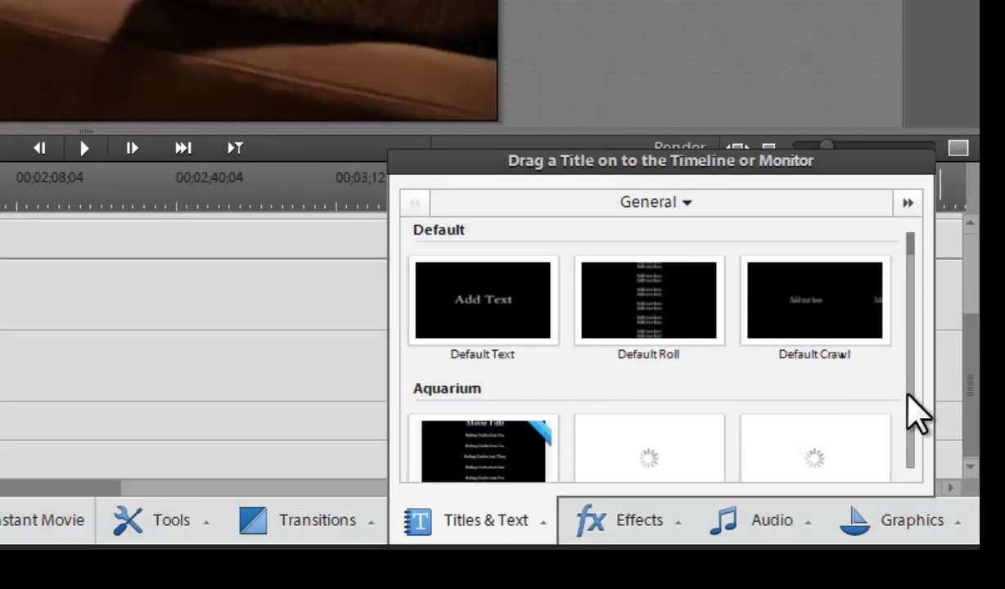
pyautogui.scroll(-5, 914, 414)
pyautogui.scroll(-10, 911, 402)
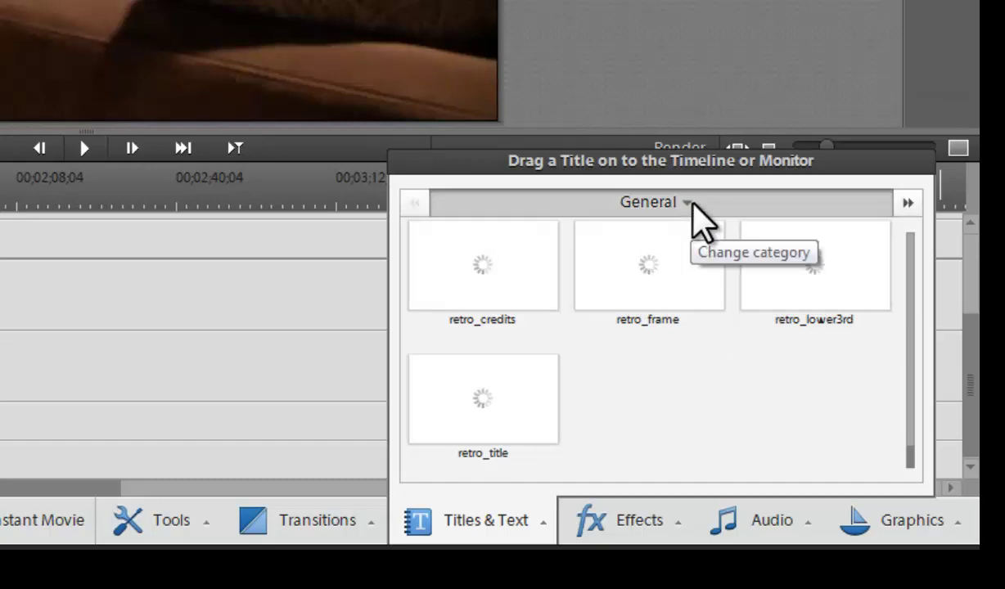
pyautogui.click(690, 205)
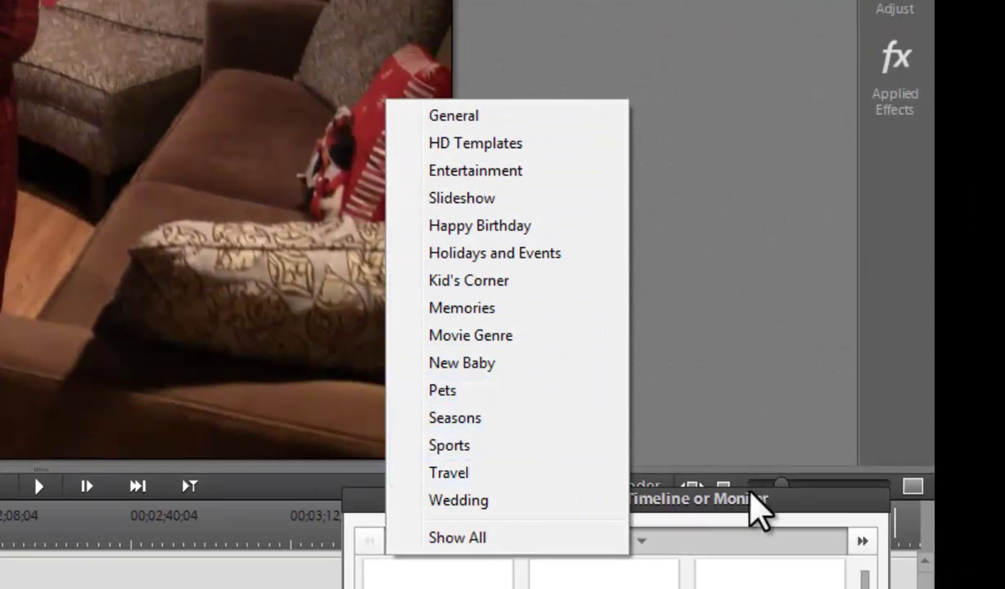
pyautogui.click(831, 514)
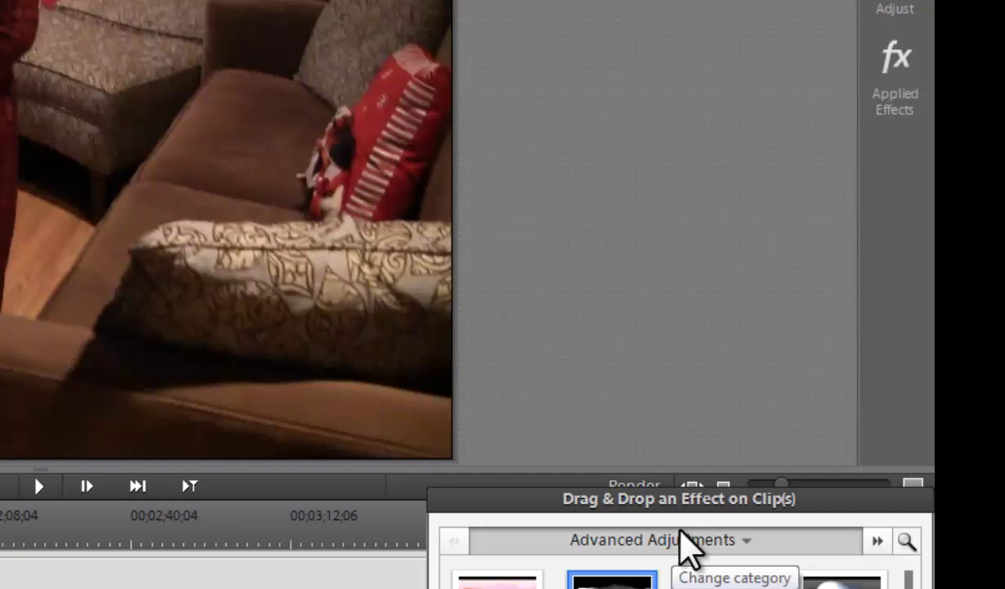
# Apply a black-and-white FilmLooks effect to the Christmas clip and close the Effects library.
pyautogui.click(688, 547)
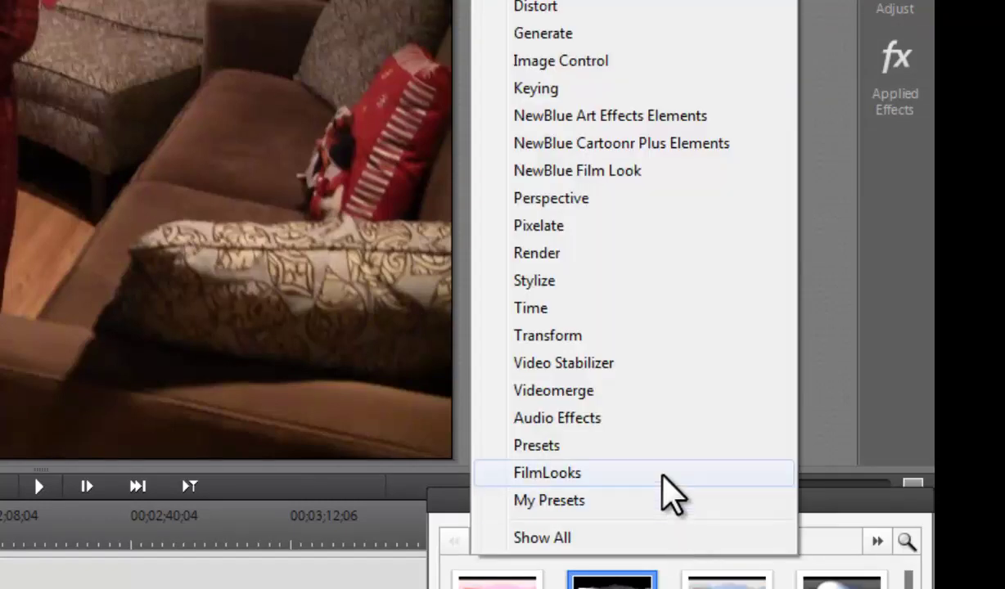
pyautogui.click(665, 475)
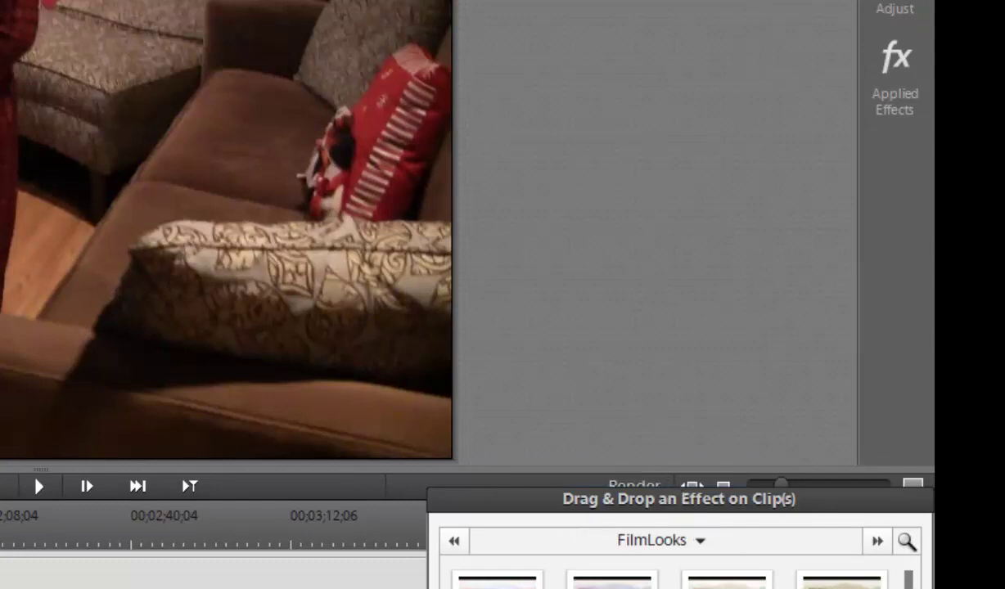
pyautogui.scroll(-3, 680, 569)
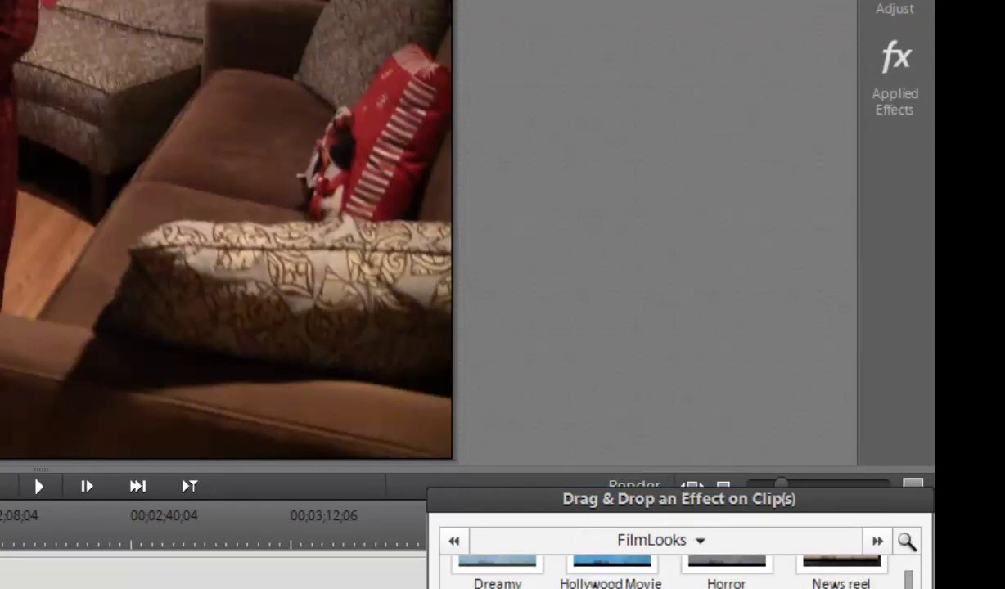
pyautogui.scroll(-3, 679, 573)
pyautogui.click(497, 582)
pyautogui.click(348, 549)
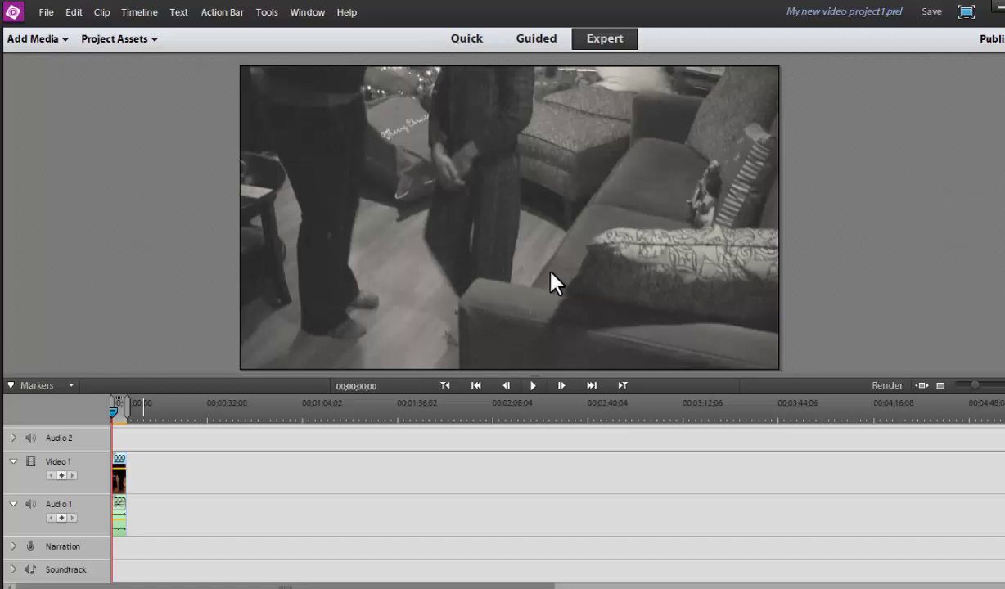
# Undo the FilmLooks effect and set the clip's Opacity blend mode to Darken.
pyautogui.hotkey('ctrl', 'z')
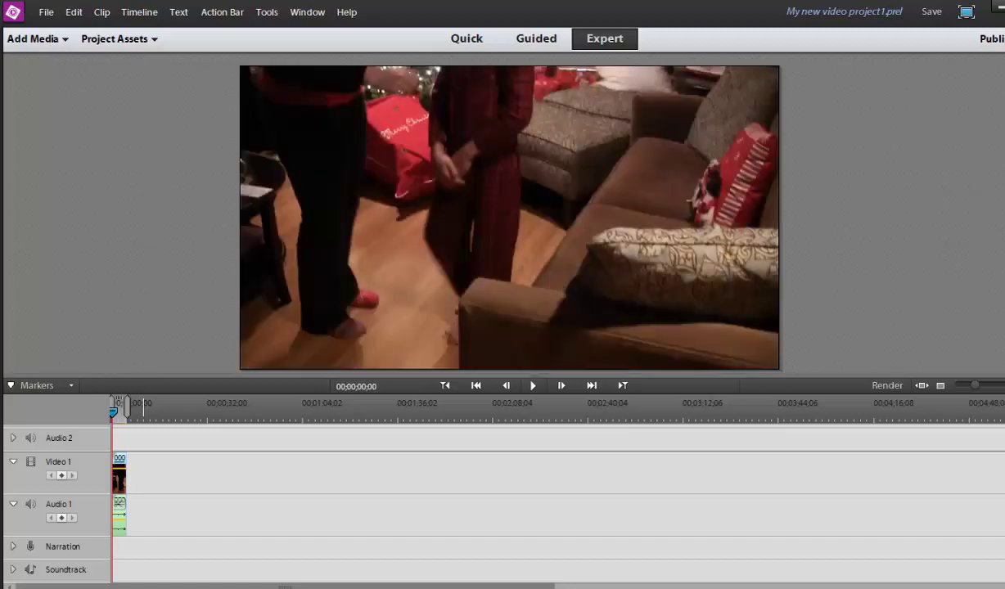
pyautogui.hotkey('ctrl', '5')
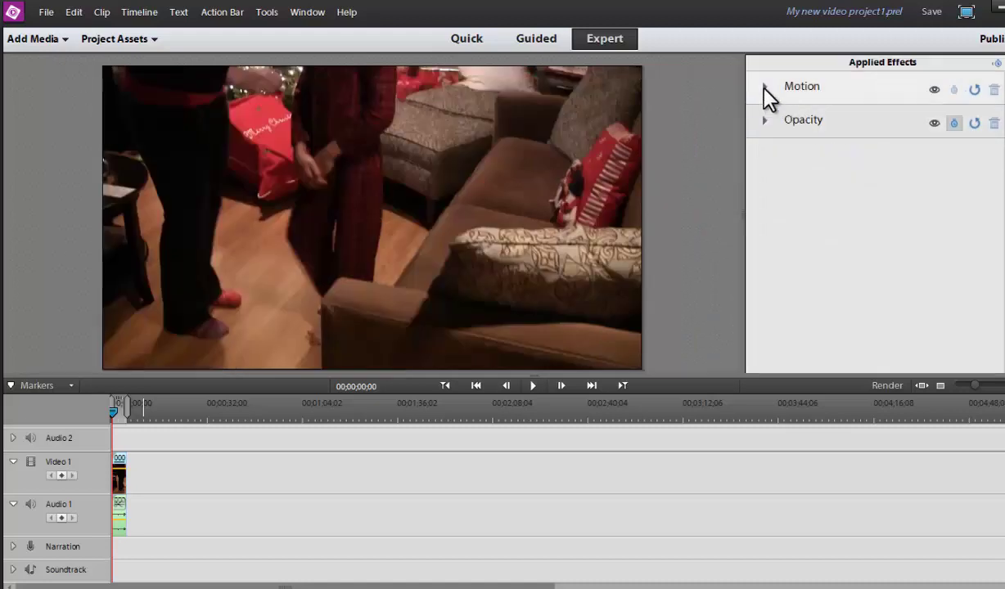
pyautogui.click(766, 87)
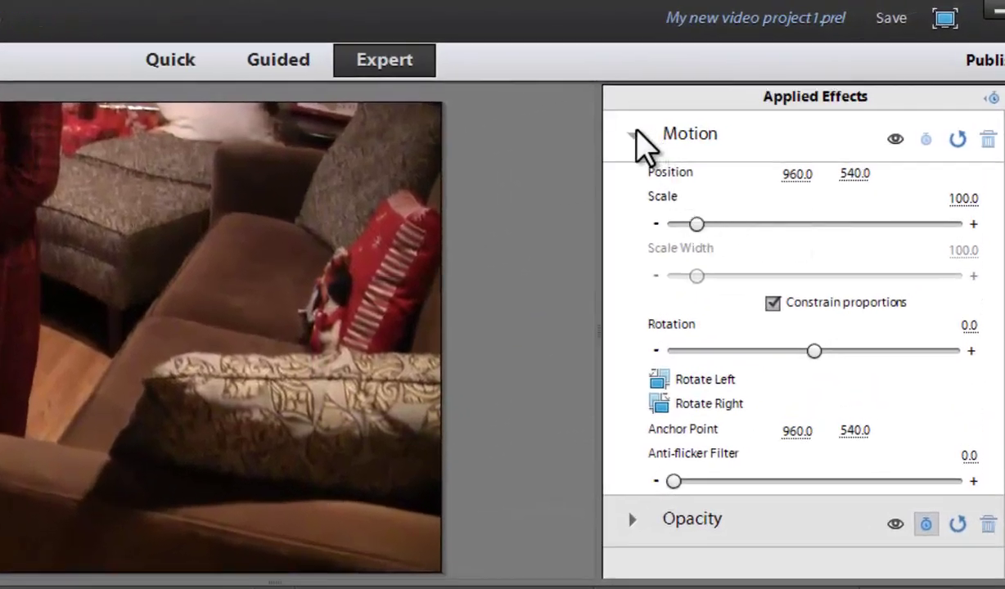
pyautogui.click(634, 133)
pyautogui.click(630, 188)
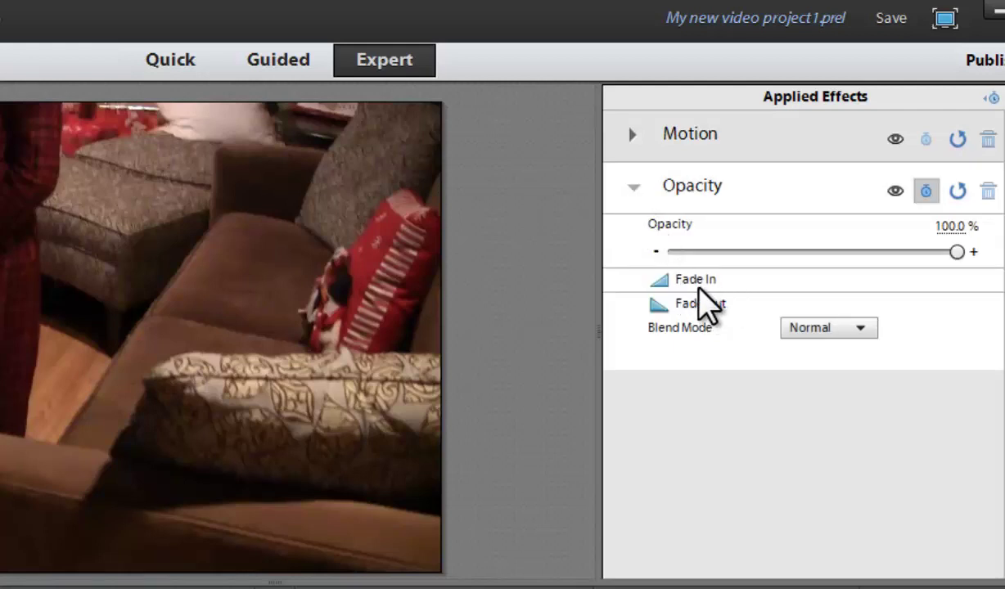
pyautogui.click(817, 325)
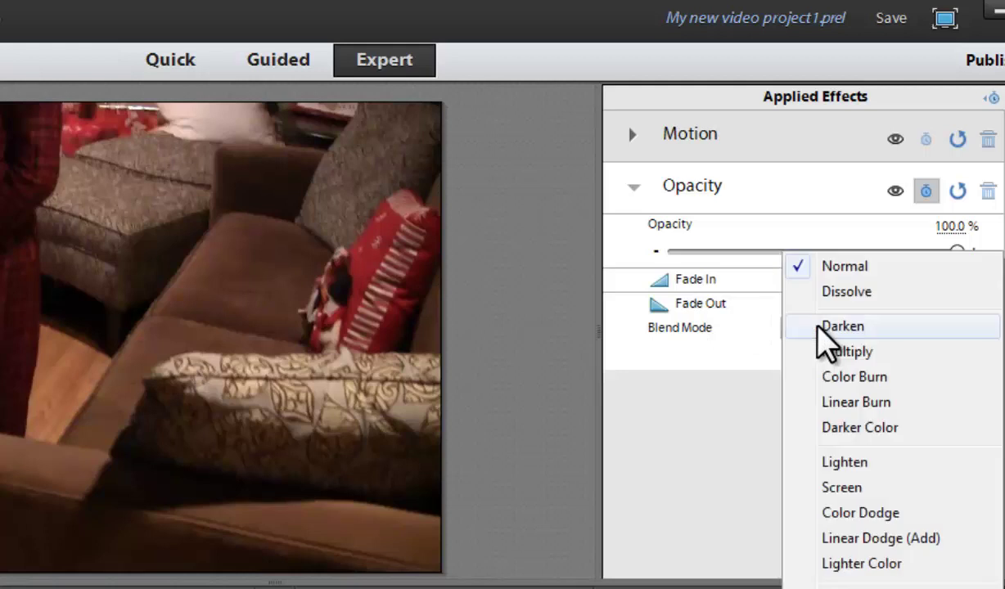
pyautogui.click(822, 328)
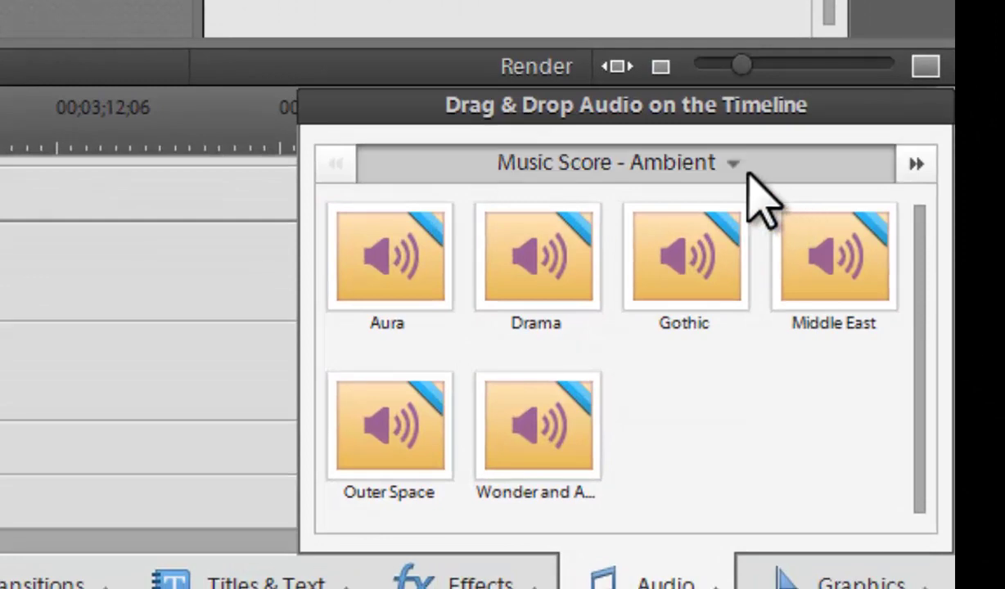
# View the Sound Effects - Ambience audio clips, then bring back the audio category list.
pyautogui.click(747, 173)
pyautogui.moveTo(573, 220)
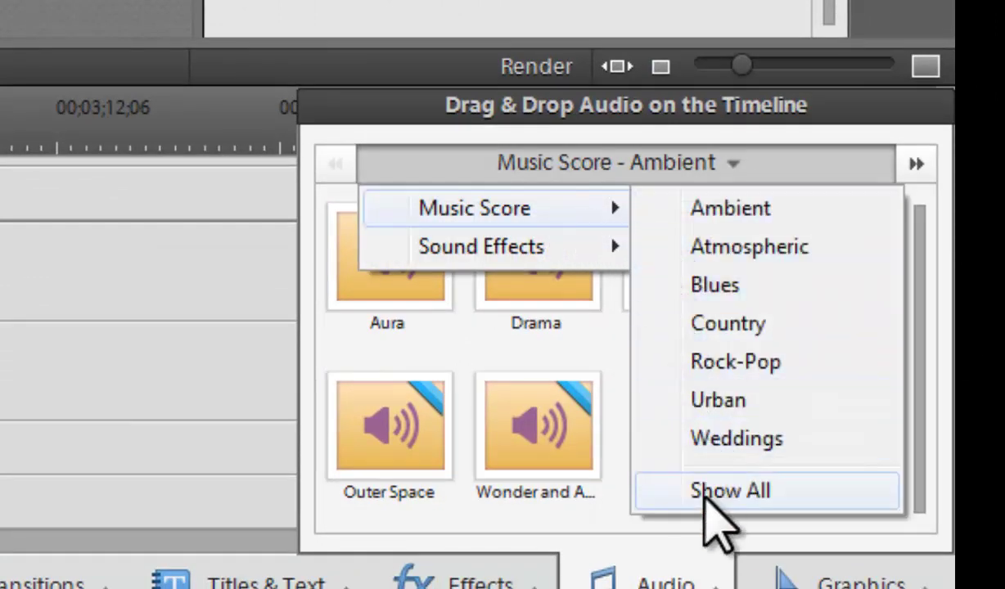
pyautogui.moveTo(595, 252)
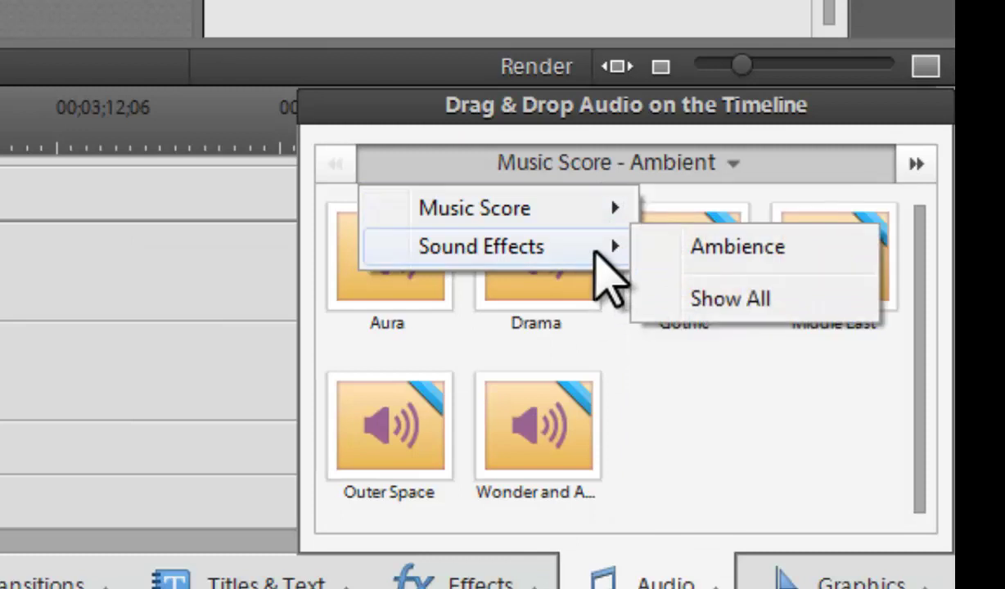
pyautogui.click(722, 244)
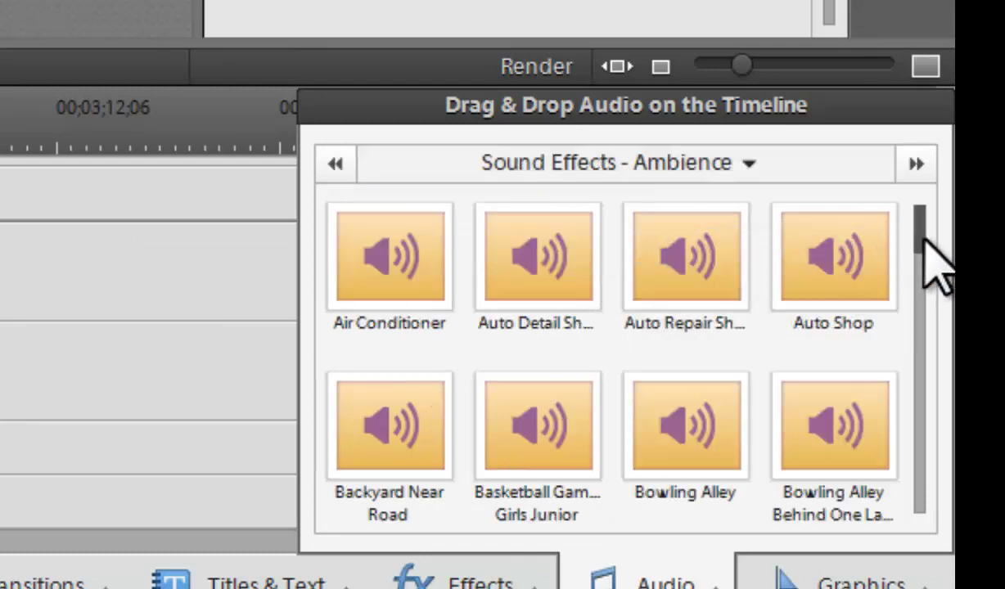
pyautogui.moveTo(925, 239); pyautogui.dragTo(906, 382)
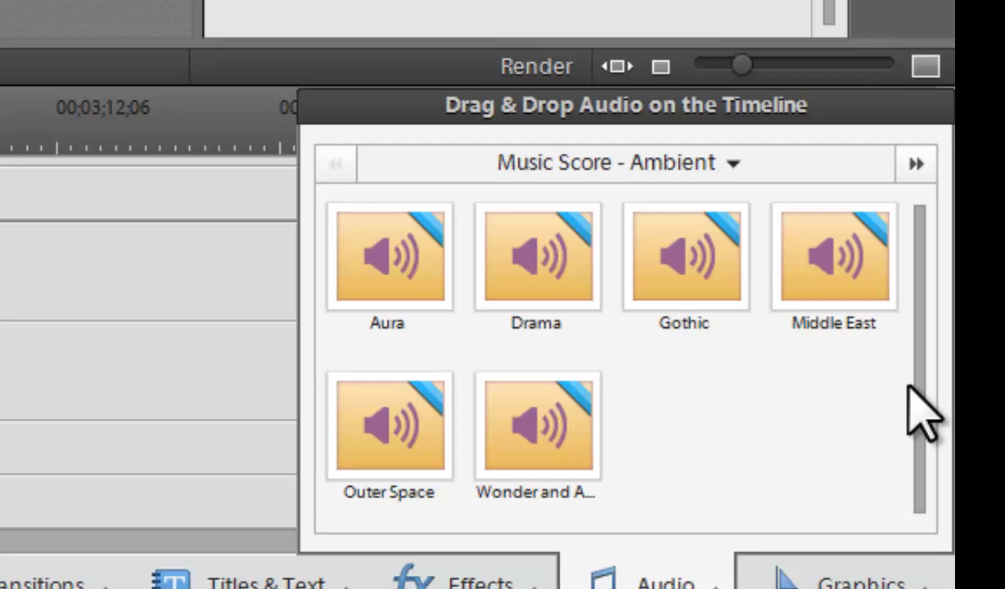
pyautogui.click(741, 164)
# Close the audio library and apply Auto Smart Tone to the clip.
pyautogui.click(197, 388)
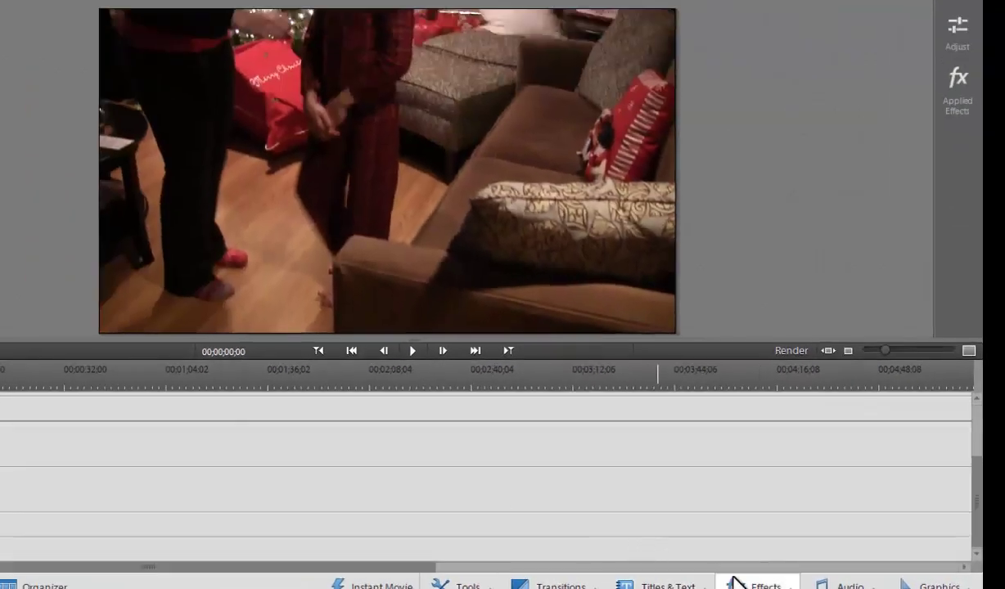
pyautogui.click(737, 583)
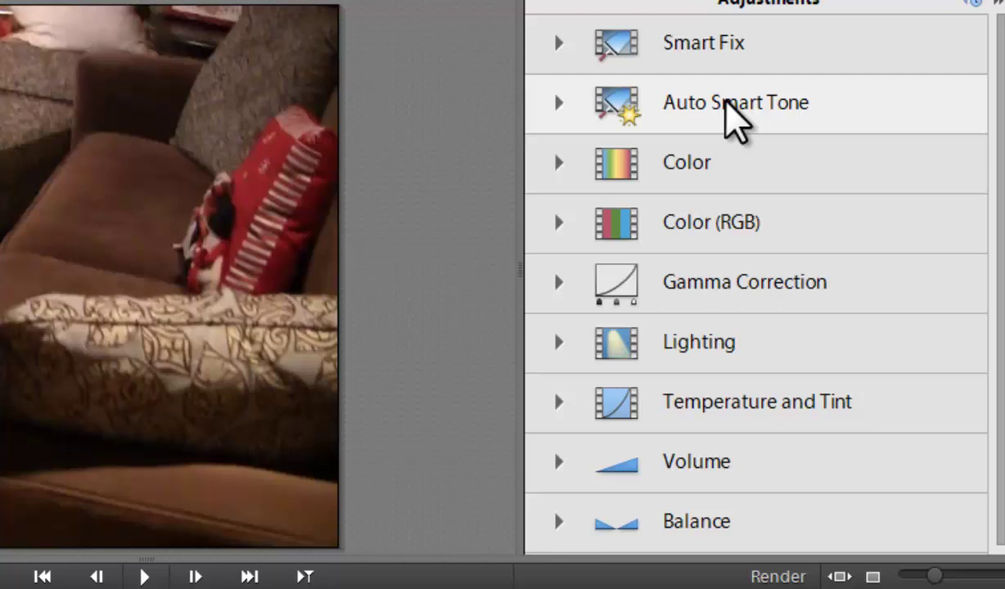
pyautogui.click(712, 103)
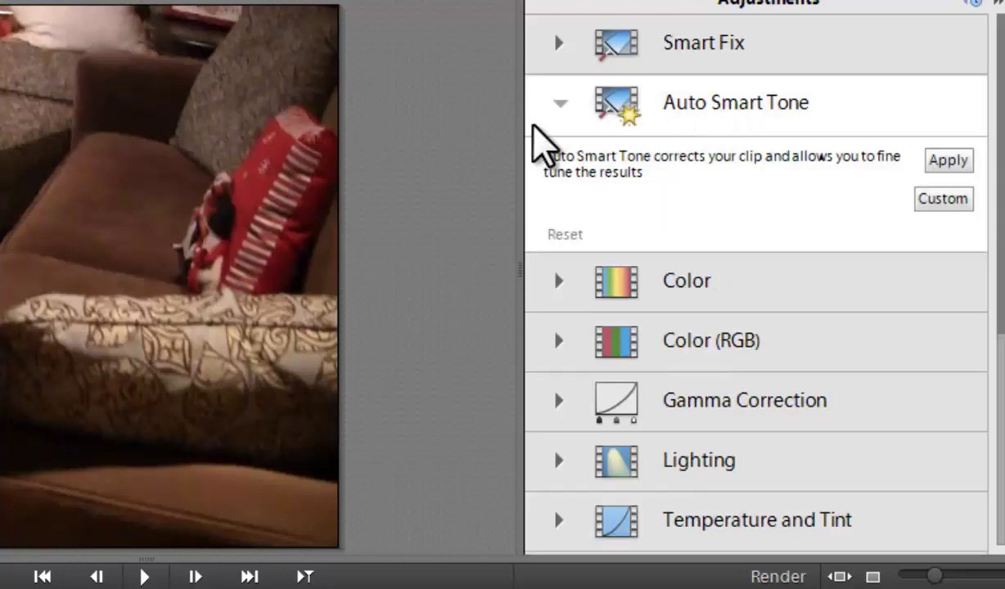
pyautogui.click(970, 162)
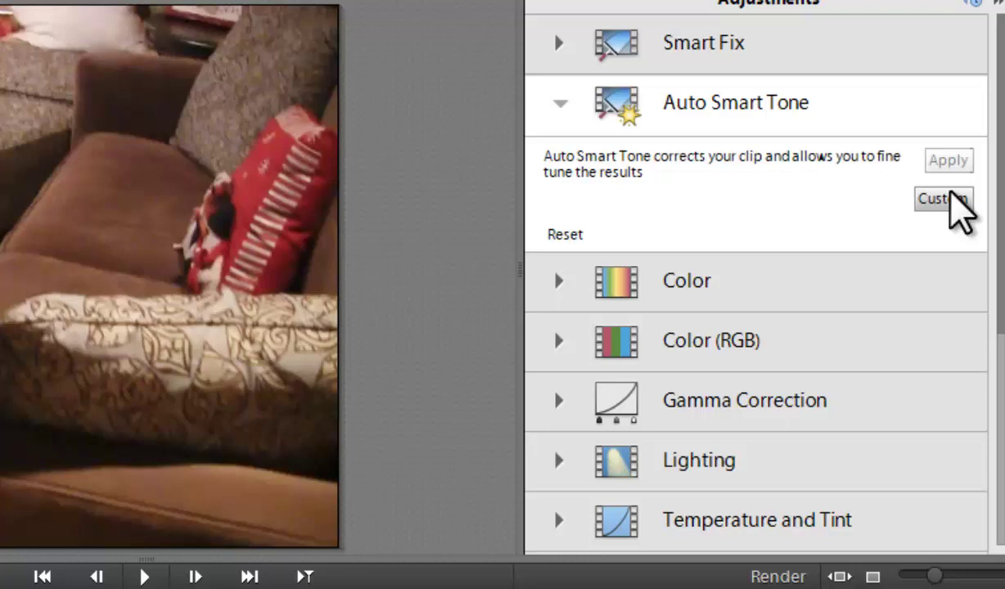
# Discard the Auto Smart Tone fine-tuning without keeping its changes.
pyautogui.click(951, 197)
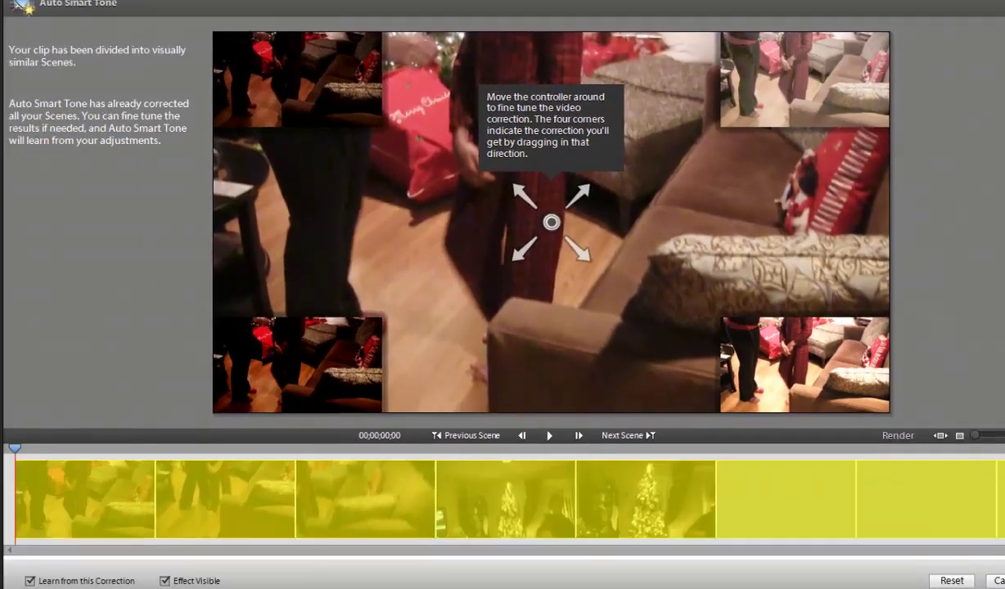
pyautogui.click(994, 581)
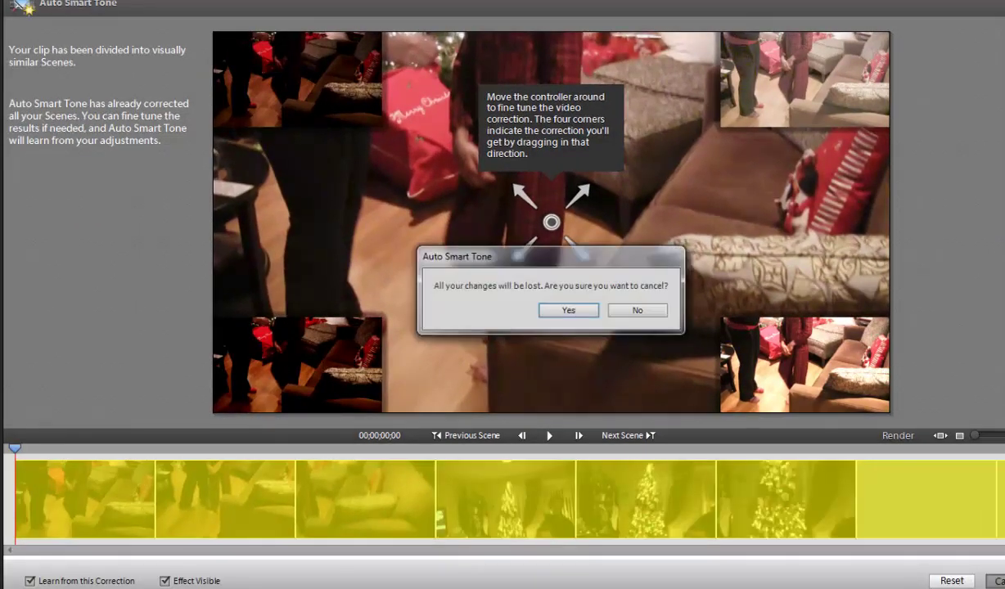
pyautogui.click(568, 311)
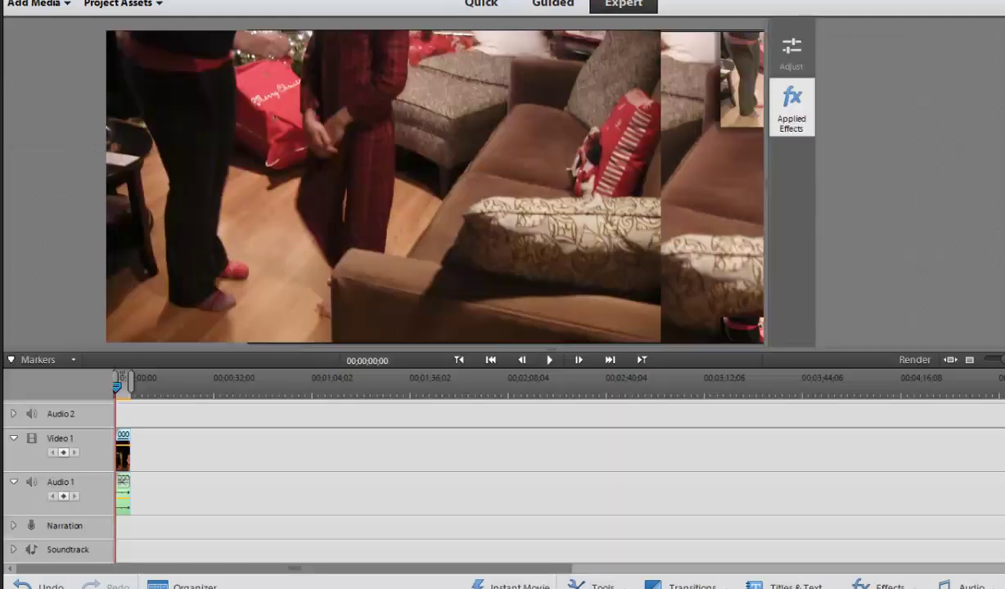
# Reveal the Color adjustment's Hue, Lightness, Saturation and Vibrance controls, all left at 0.0.
pyautogui.click(790, 103)
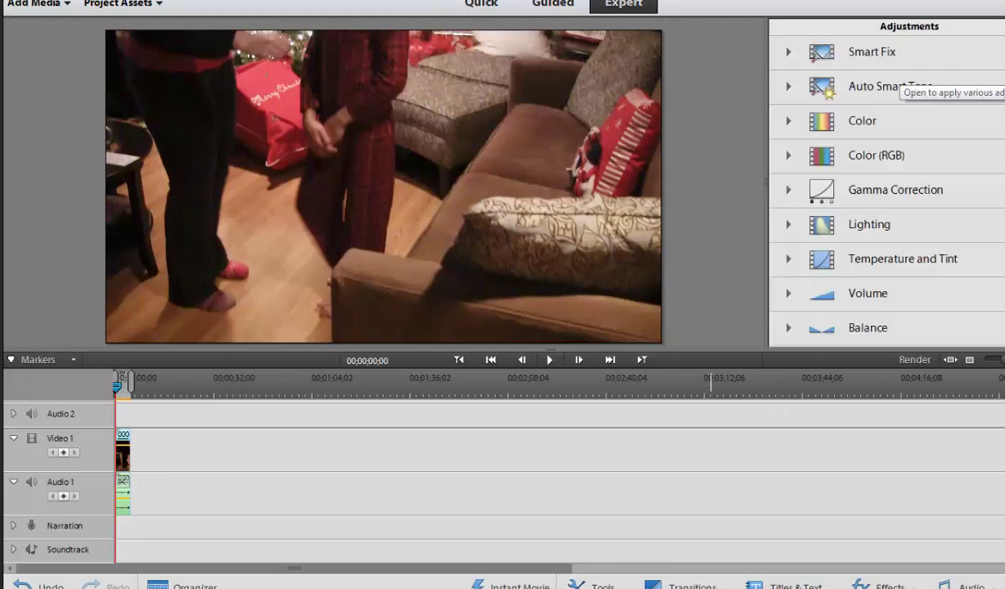
pyautogui.click(789, 46)
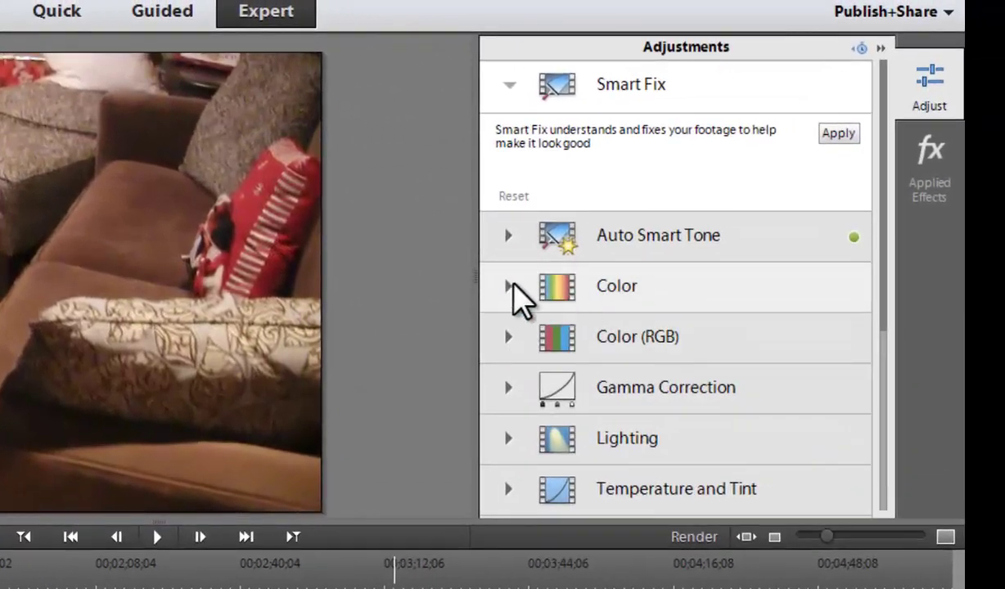
pyautogui.click(511, 287)
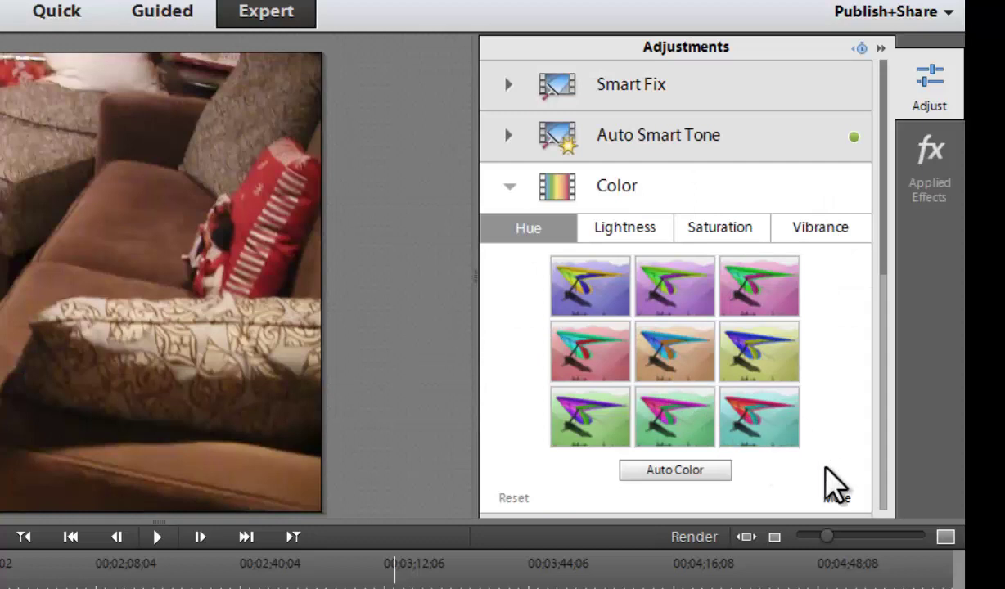
pyautogui.click(835, 498)
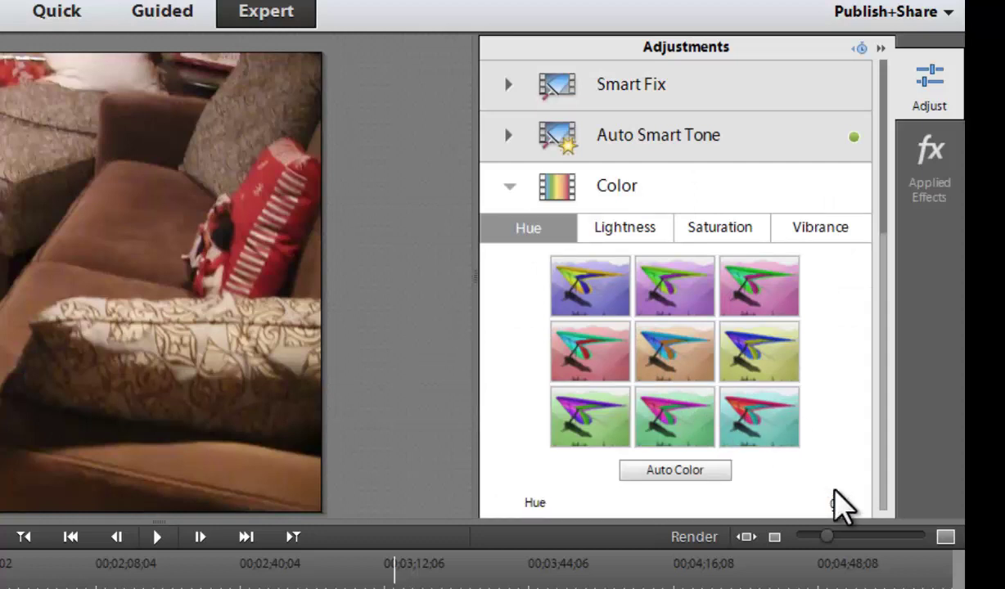
pyautogui.moveTo(884, 236); pyautogui.dragTo(909, 344)
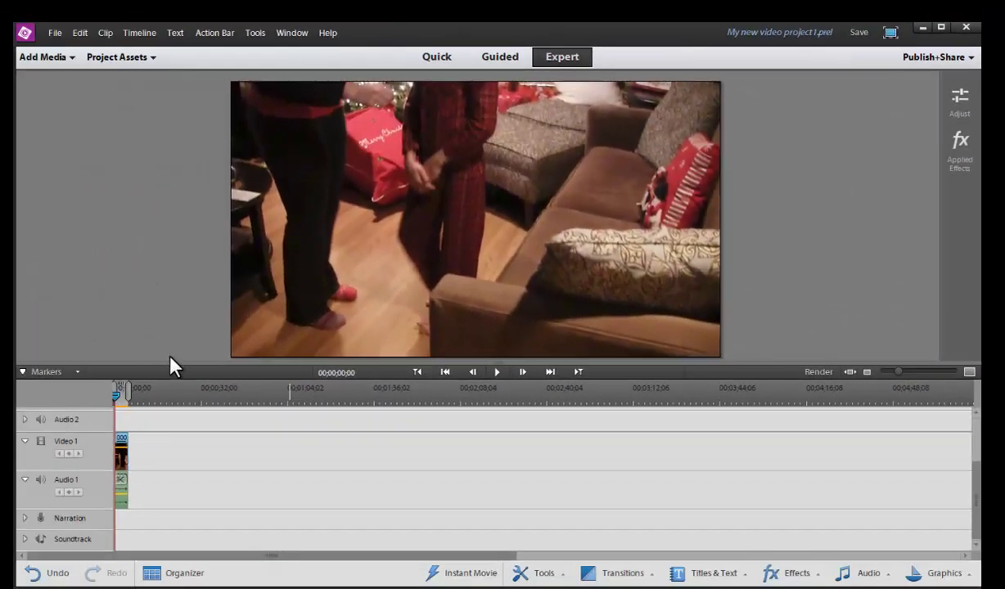
pyautogui.click(121, 446)
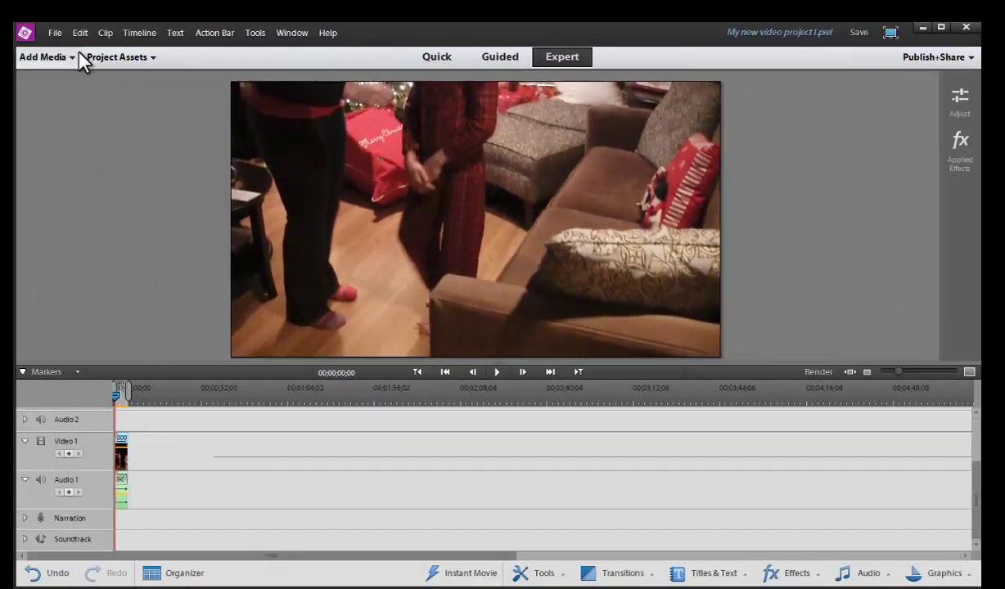
pyautogui.click(55, 33)
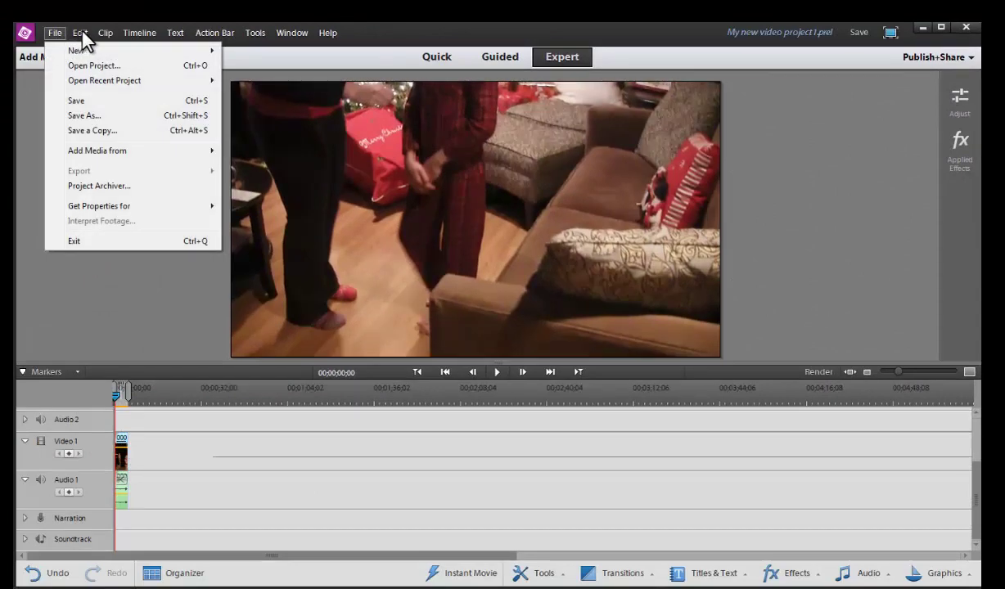
pyautogui.click(539, 577)
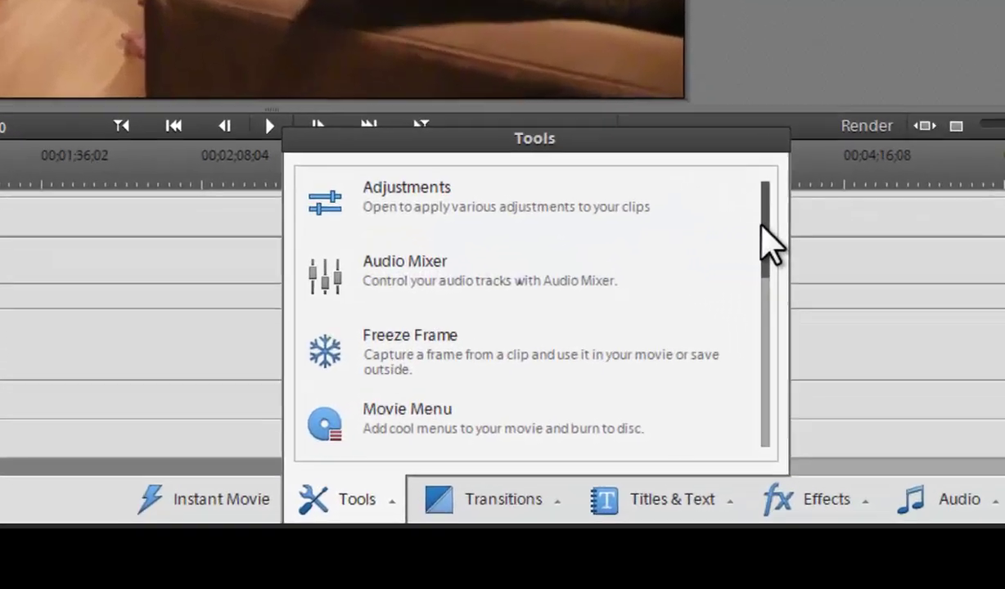
pyautogui.moveTo(758, 334); pyautogui.dragTo(784, 450)
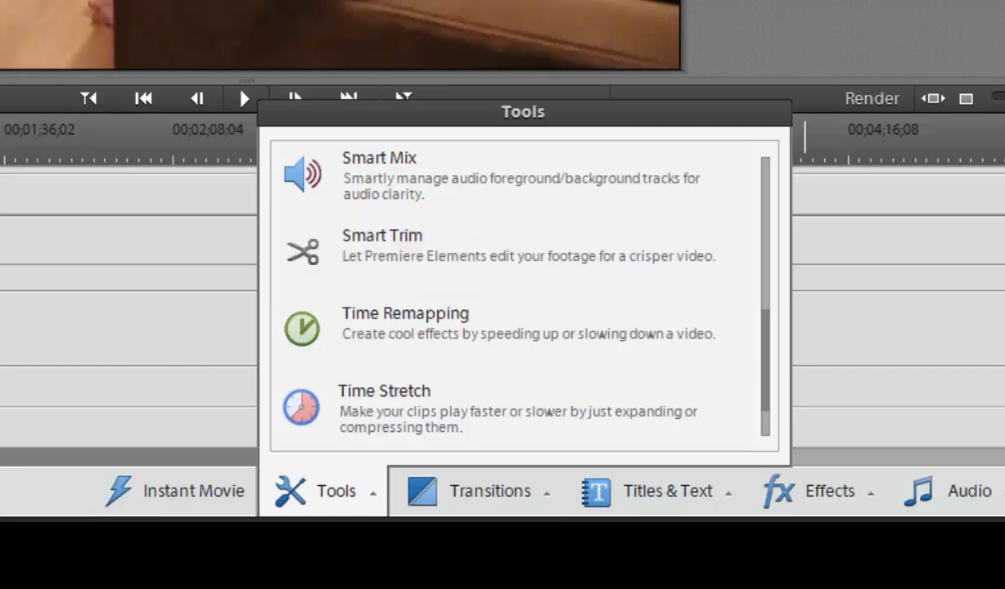
pyautogui.press('Escape')
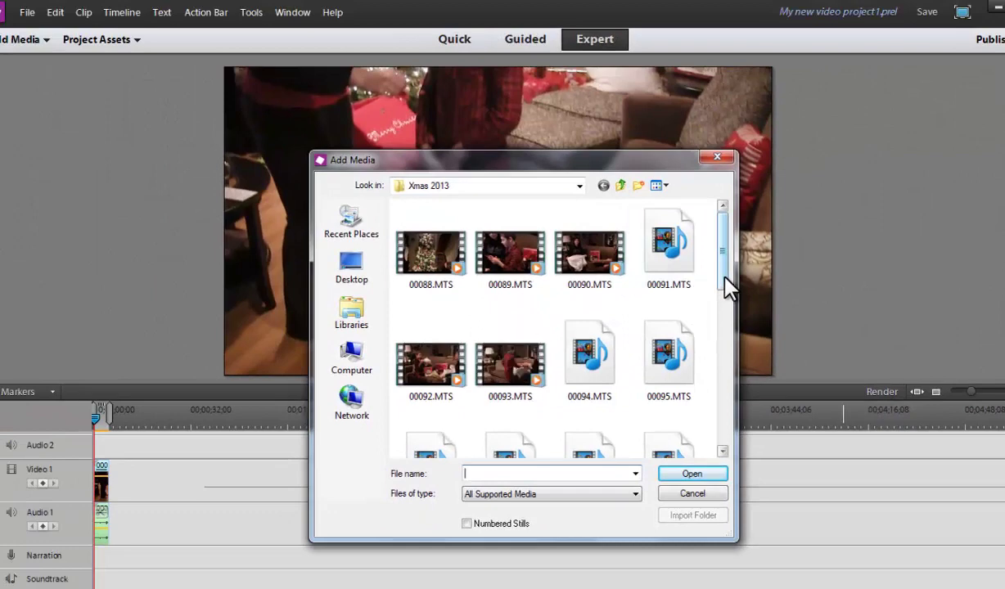
# Add 00112.MTS from Xmas 2013 to the project and bring up its actions in Project Assets.
pyautogui.moveTo(725, 277); pyautogui.dragTo(747, 475)
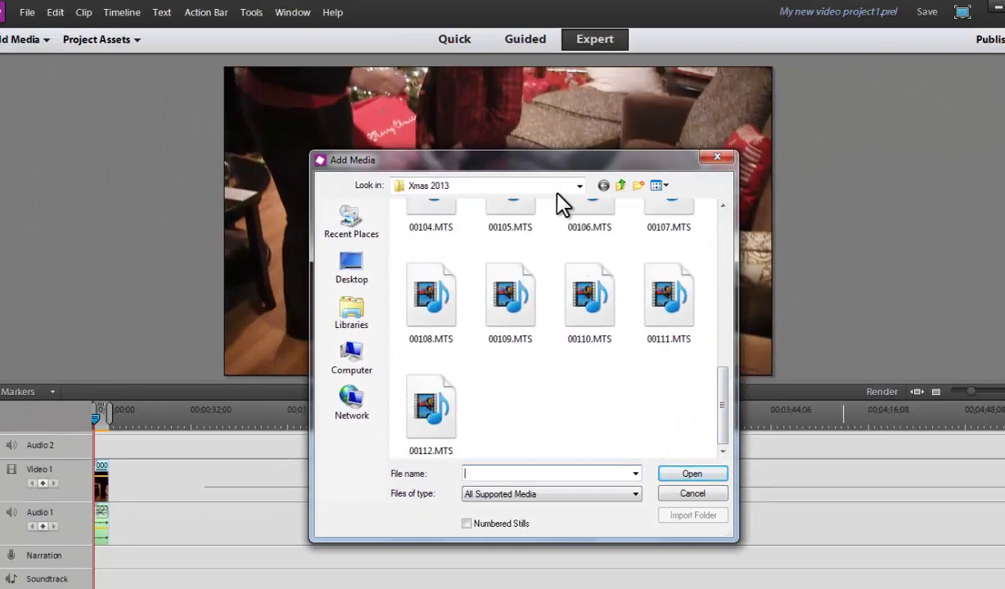
pyautogui.doubleClick(427, 414)
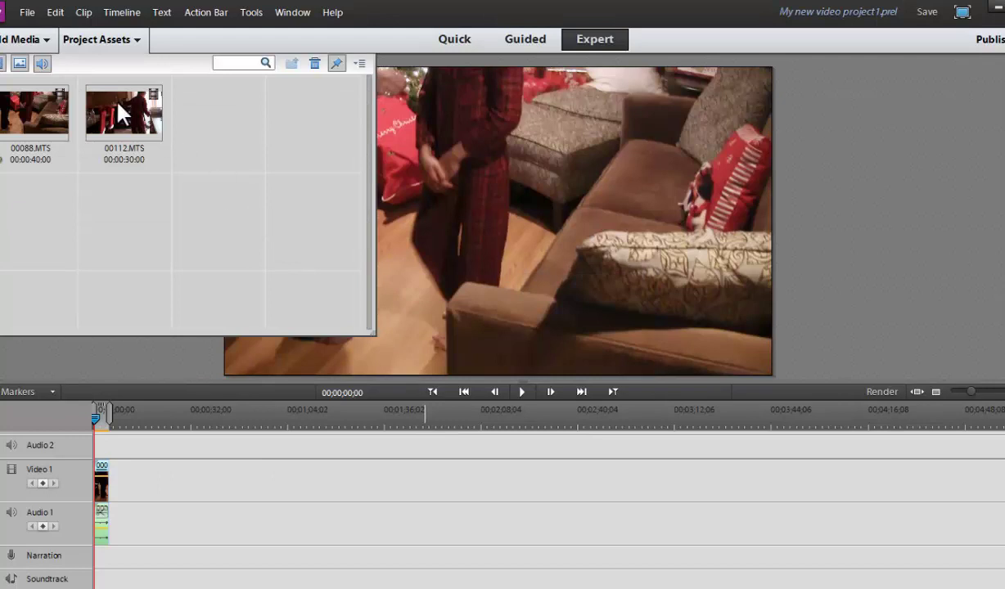
pyautogui.click(55, 111)
pyautogui.rightClick(109, 118)
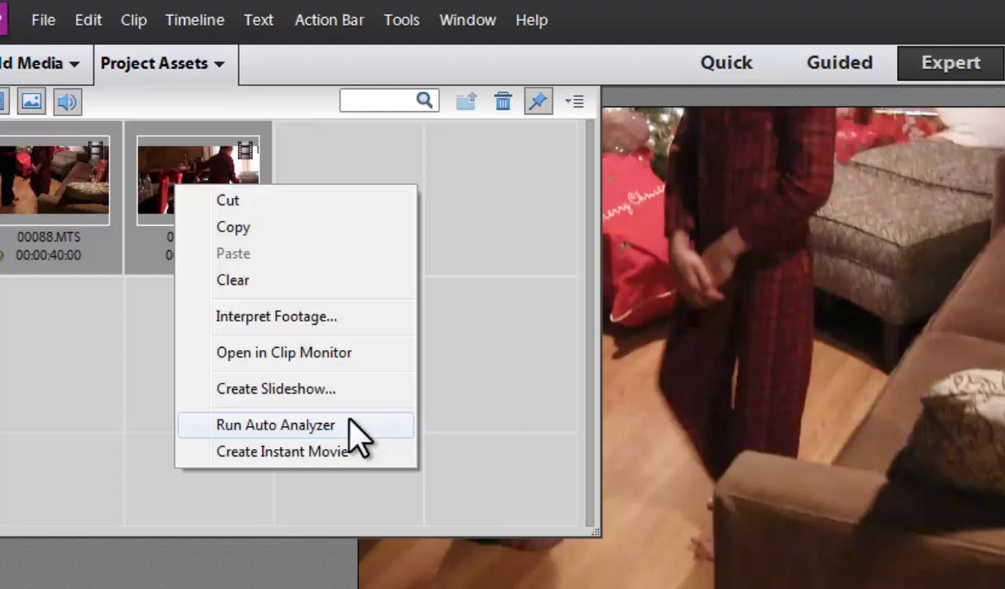
# Preview the Movie Menu's Movie Genre themes and cancel without adding a menu.
pyautogui.click(497, 366)
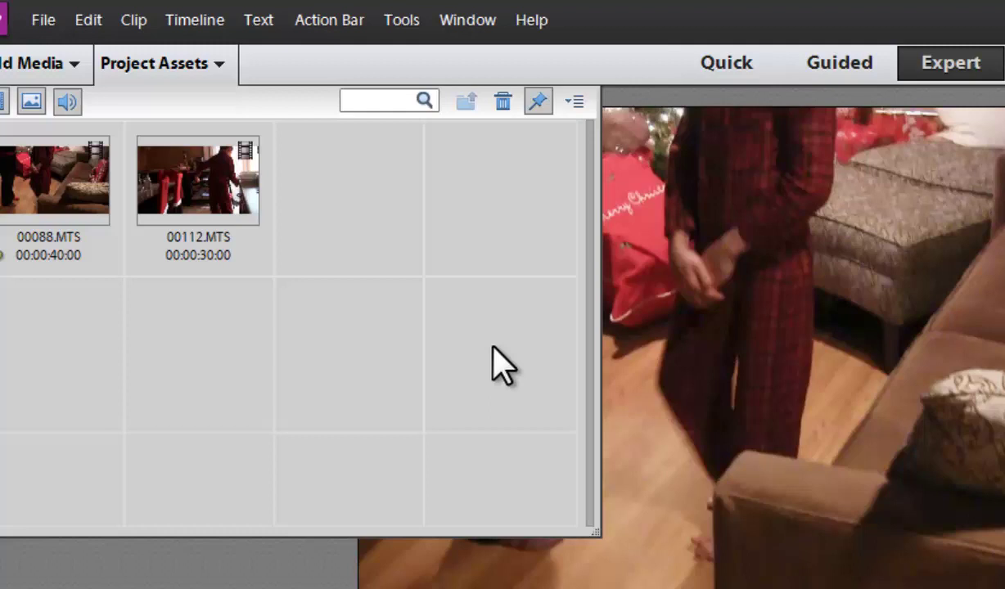
pyautogui.click(403, 19)
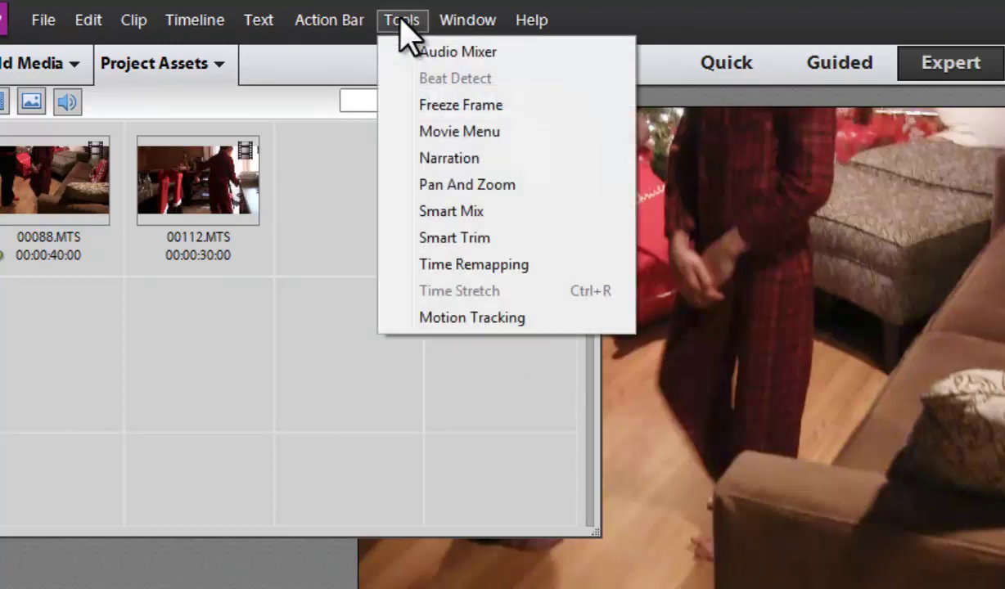
pyautogui.click(440, 131)
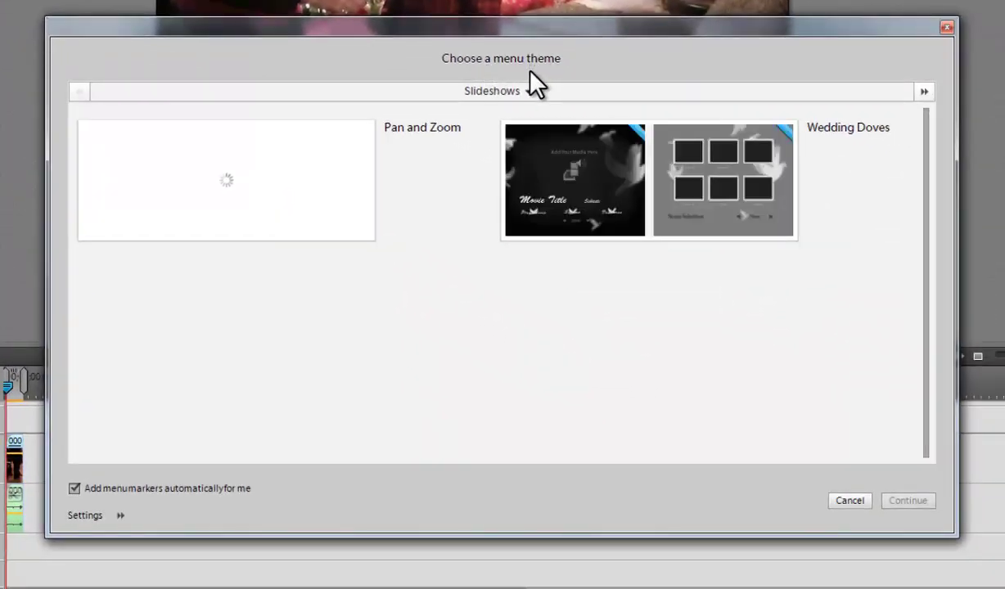
pyautogui.click(121, 514)
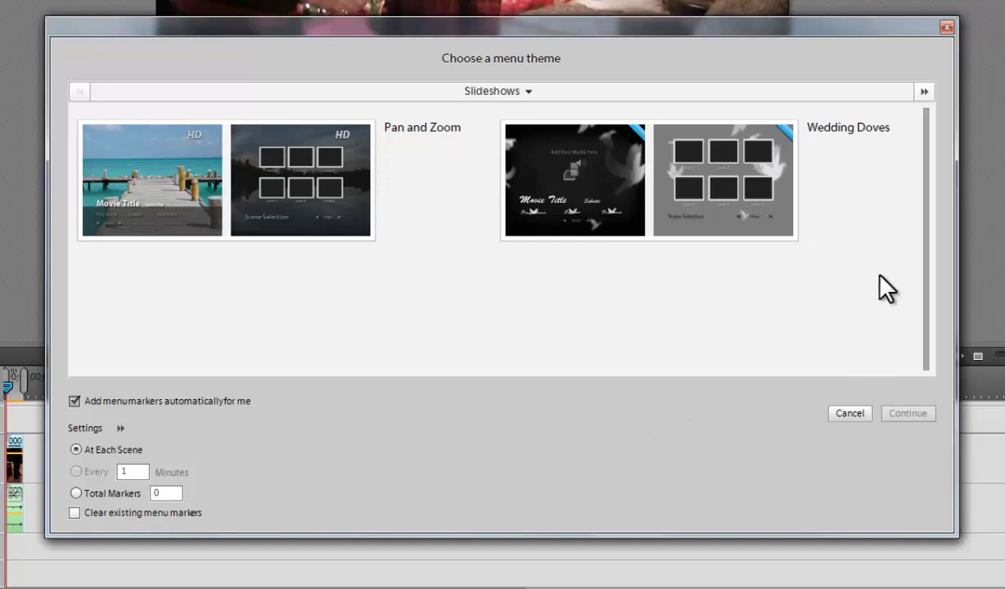
pyautogui.click(541, 89)
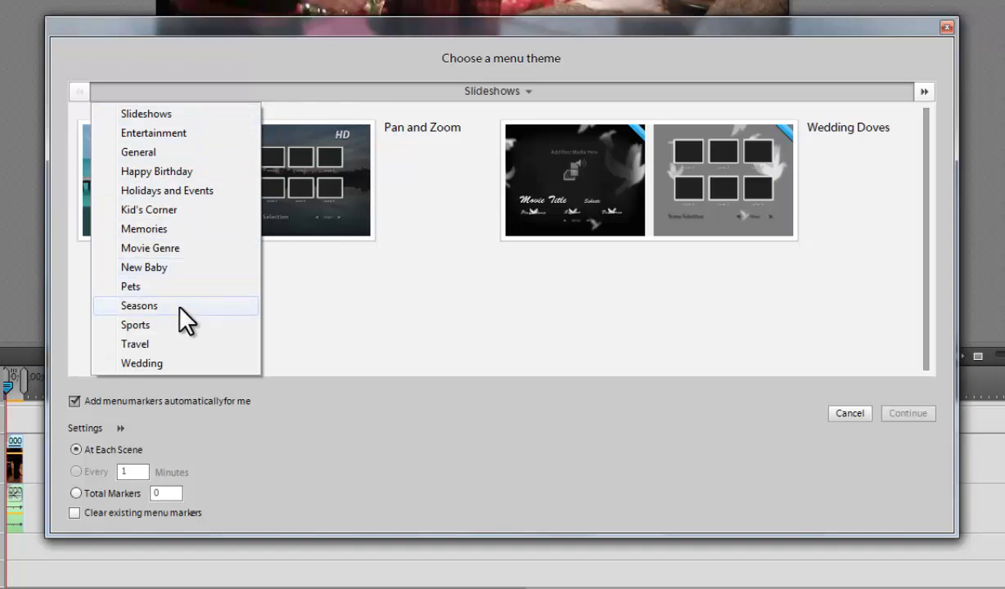
pyautogui.click(199, 248)
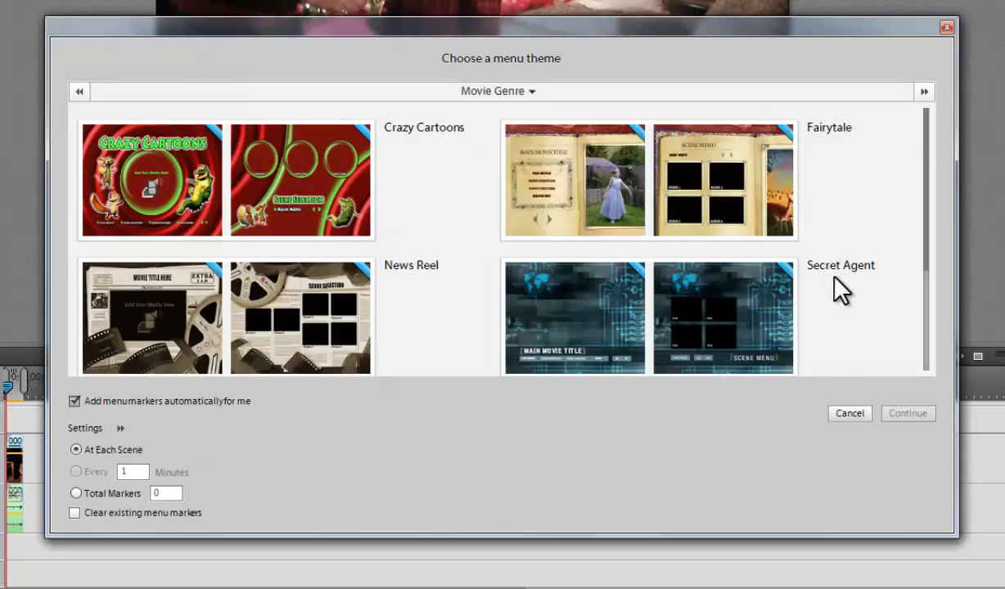
pyautogui.click(859, 414)
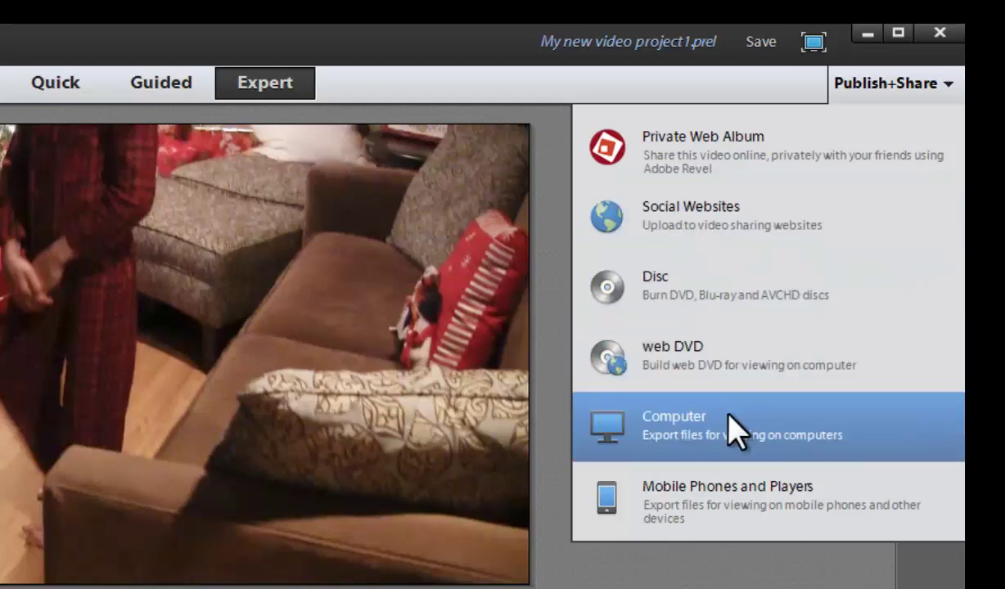
pyautogui.click(728, 416)
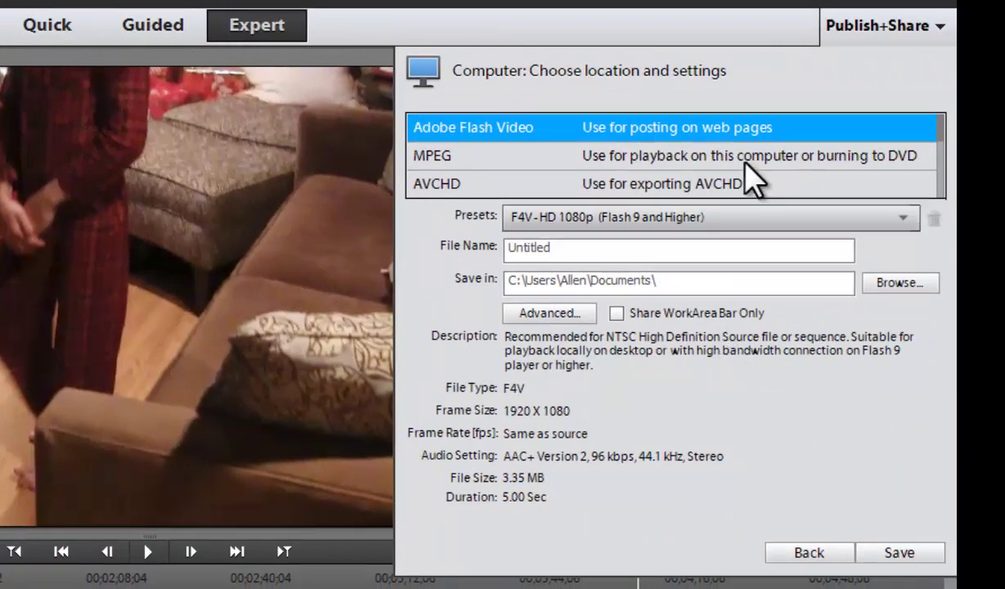
pyautogui.click(657, 186)
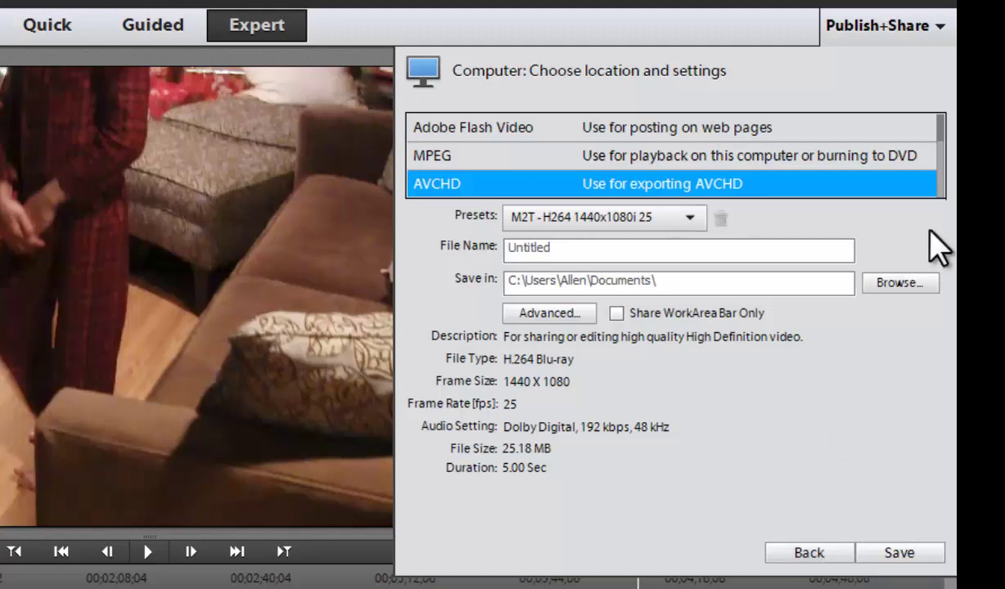
pyautogui.click(809, 554)
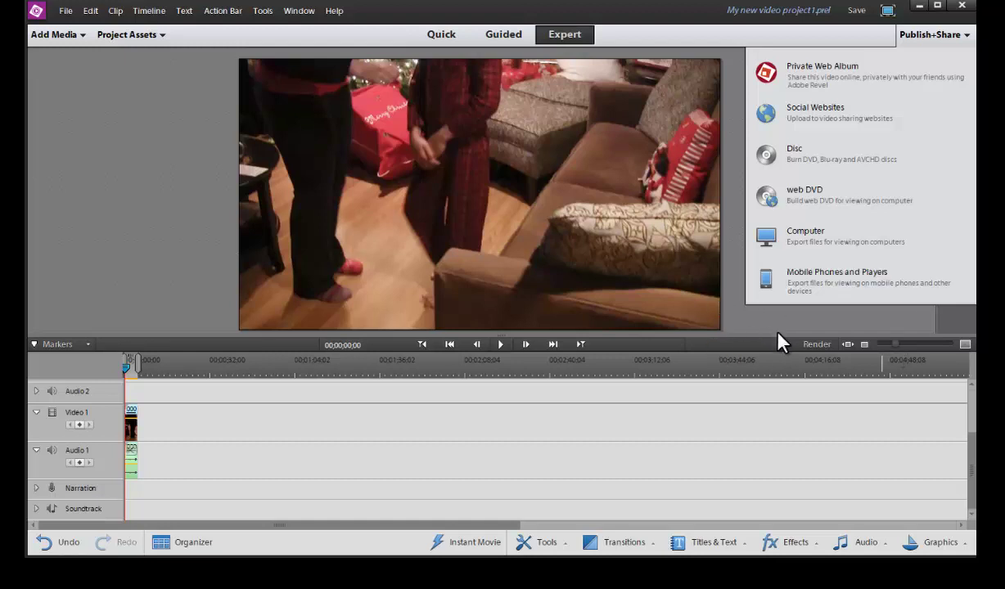
# Check the monitor's Playback quality options (Automatic/Highest) and dismiss the menu.
pyautogui.rightClick(657, 273)
pyautogui.moveTo(716, 348)
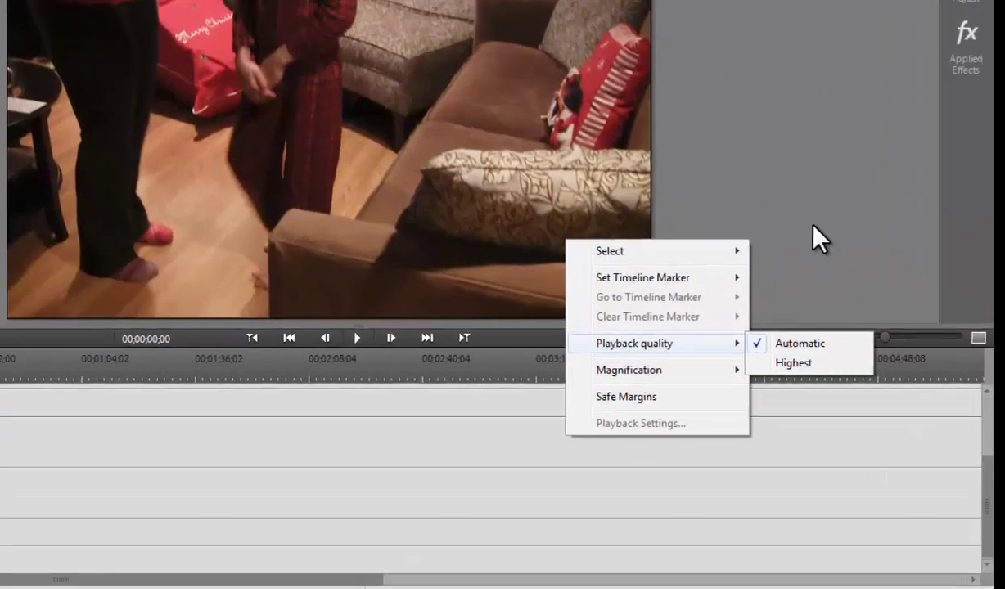
pyautogui.click(843, 262)
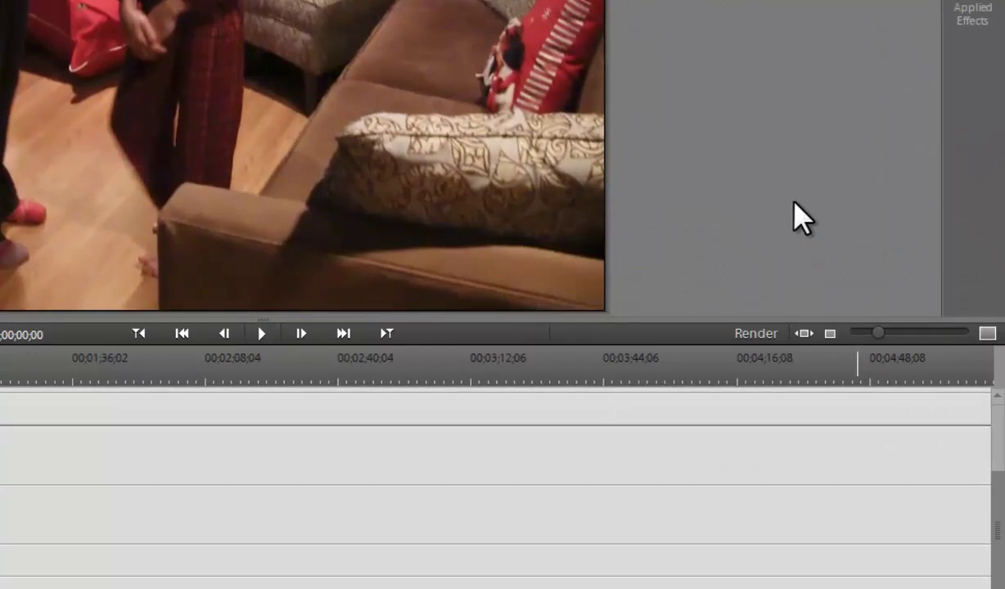